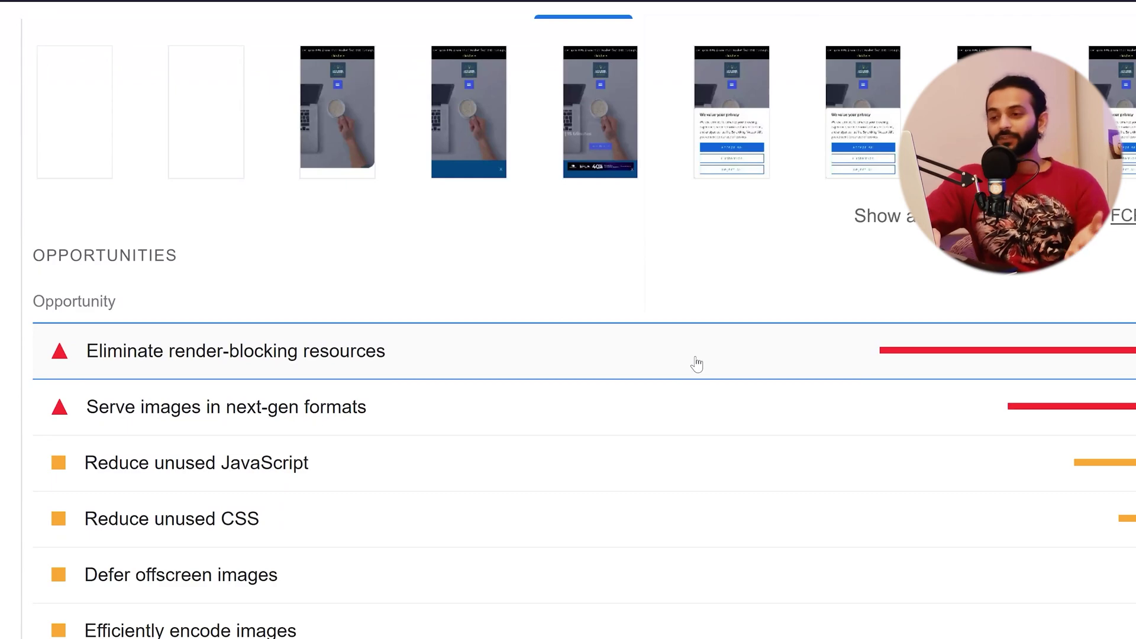
# - Expand the "Eliminate render-blocking resources" opportunity and review the files listed under it
pyautogui.click(697, 364)
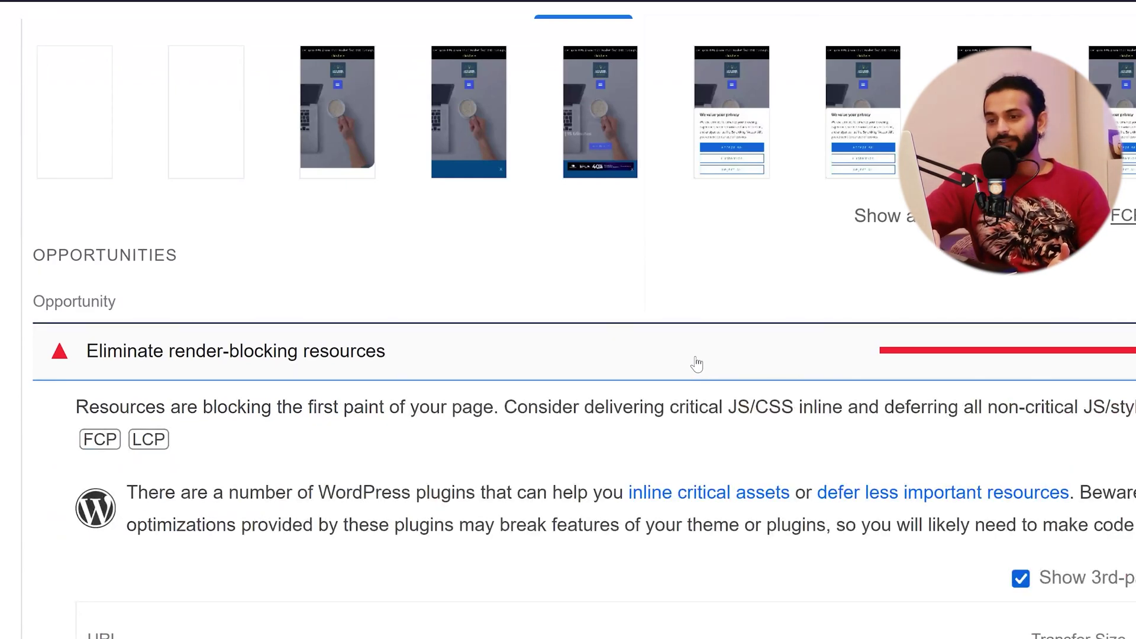
pyautogui.scroll(-8, 696, 363)
pyautogui.scroll(-1, 695, 356)
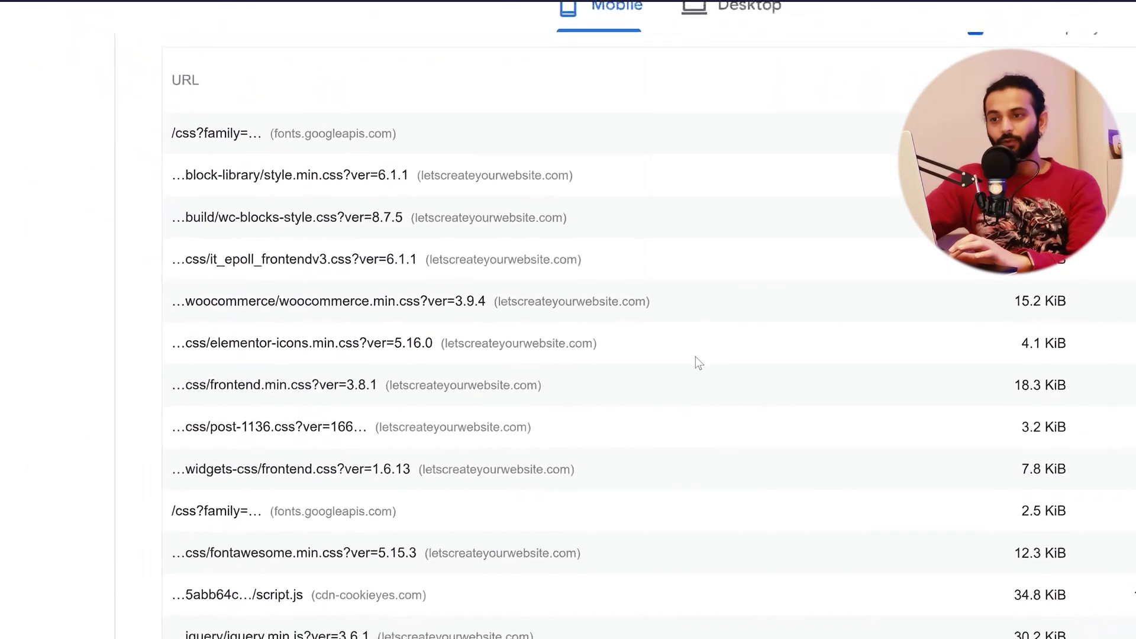
pyautogui.scroll(-1, 698, 362)
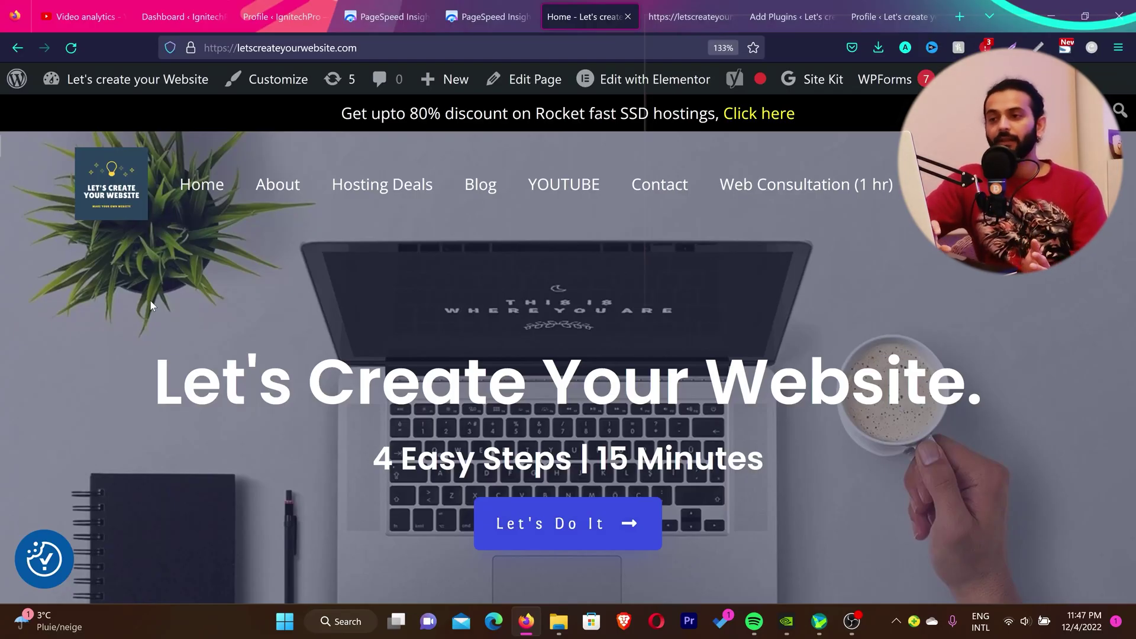
# - Reload the website's home page and examine the stylesheet links and script tags in its page source
pyautogui.click(72, 47)
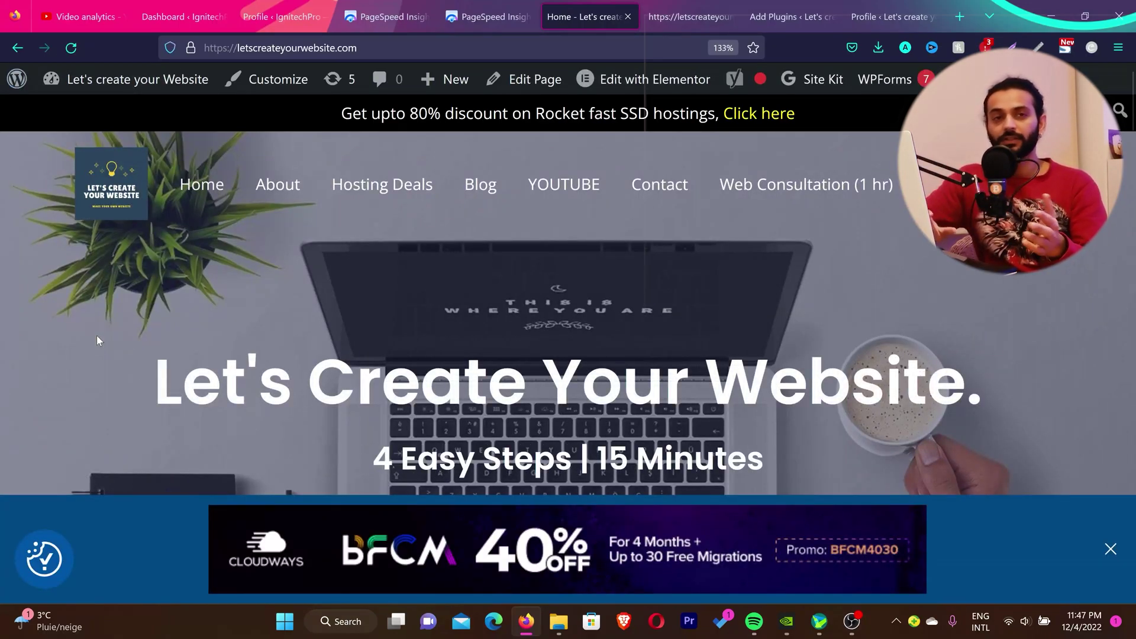
pyautogui.hotkey('ctrl', 'Tab')
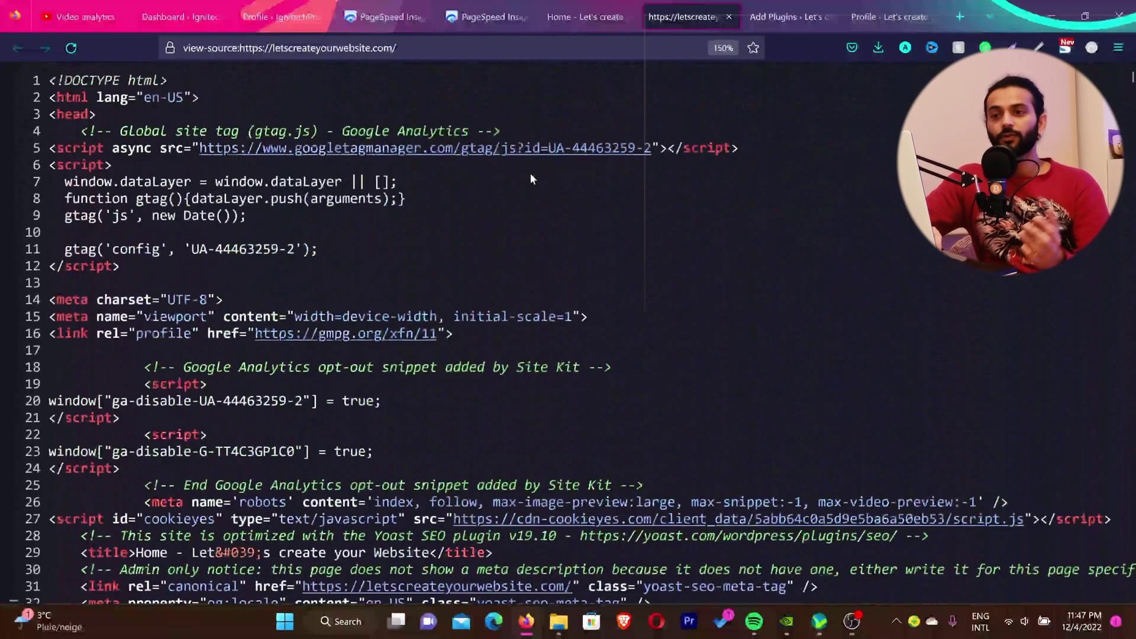
pyautogui.scroll(-15, 545, 281)
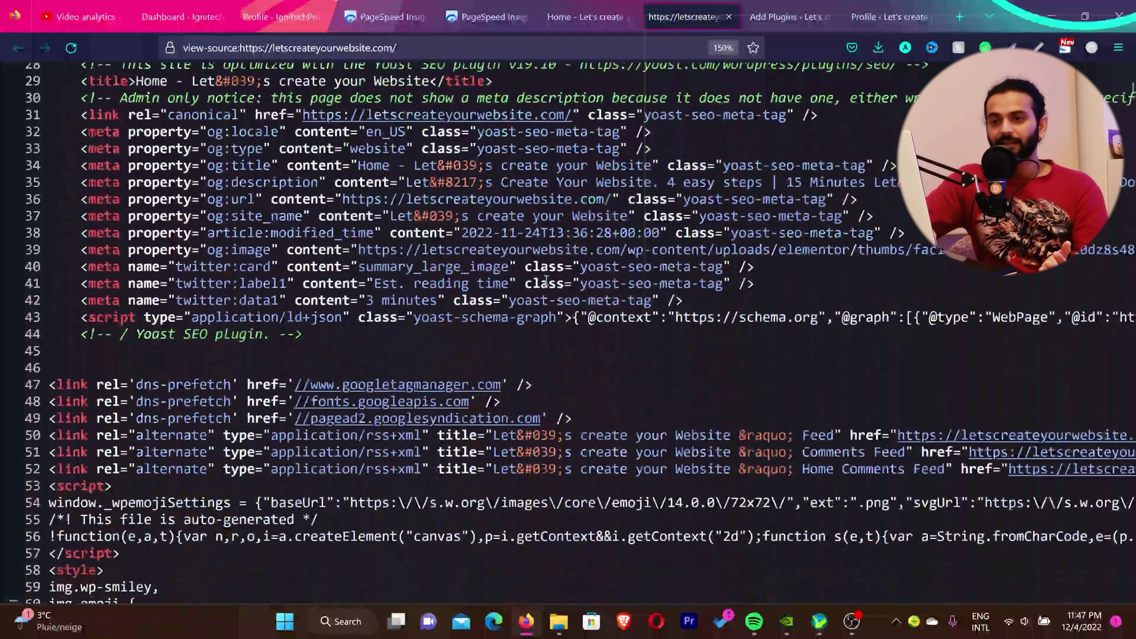
pyautogui.moveTo(176, 185); pyautogui.dragTo(425, 339)
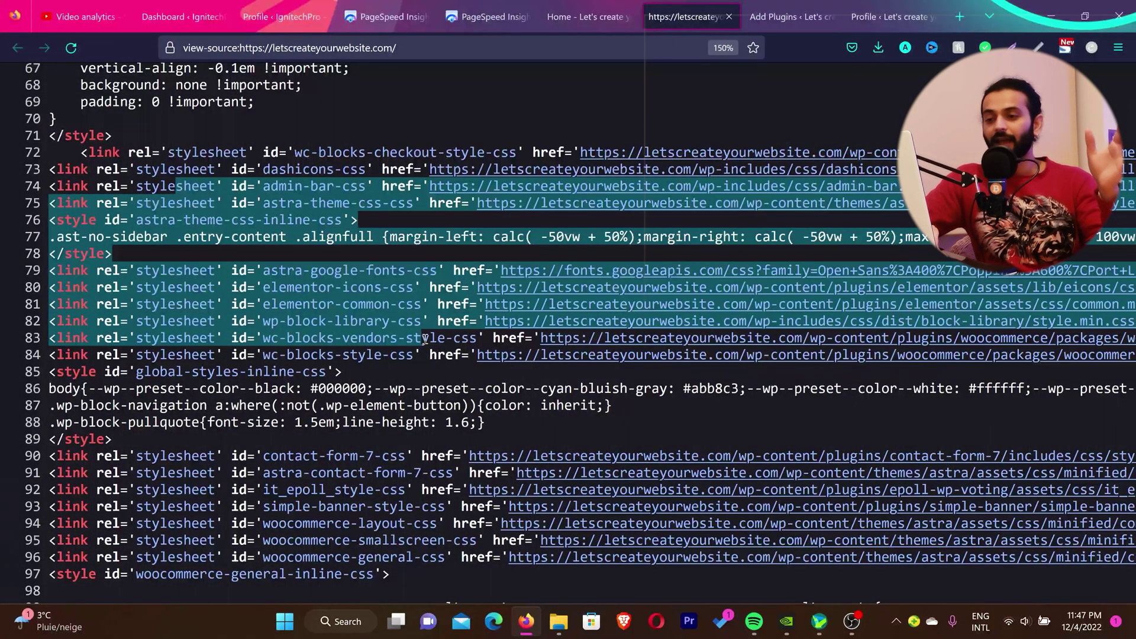
pyautogui.scroll(-15, 425, 339)
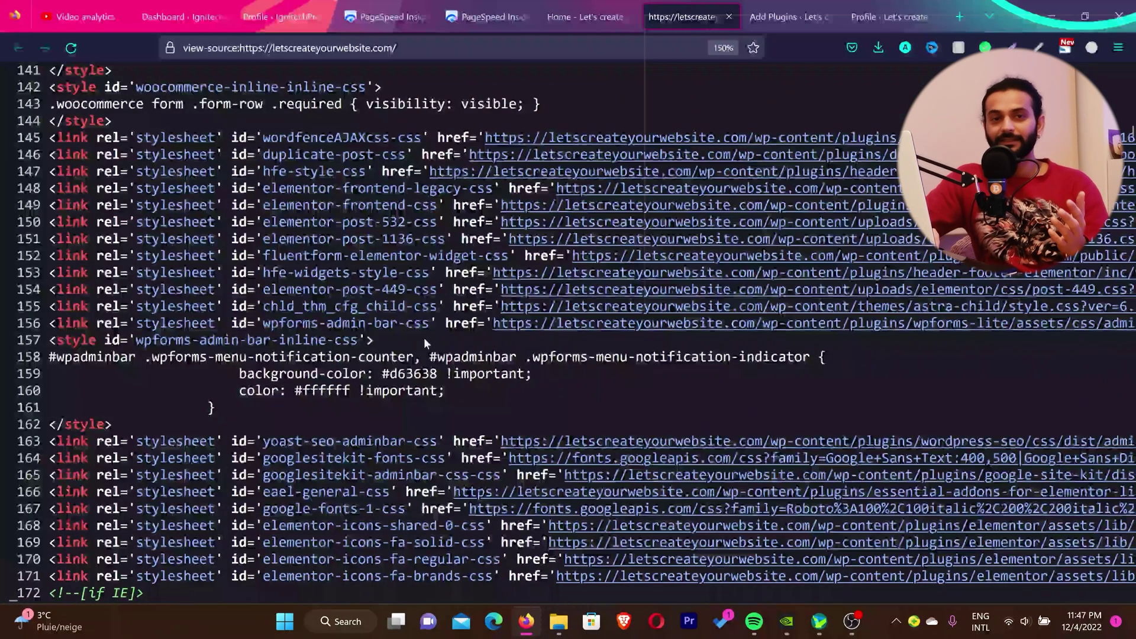
pyautogui.scroll(-7, 424, 338)
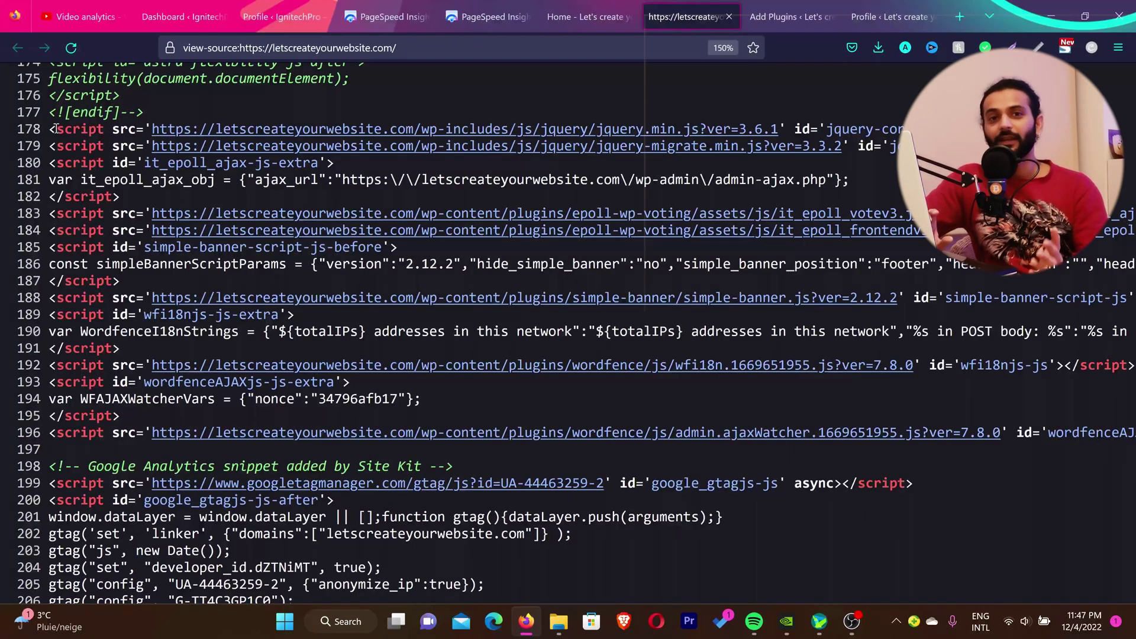
pyautogui.click(614, 8)
pyautogui.press('F5')
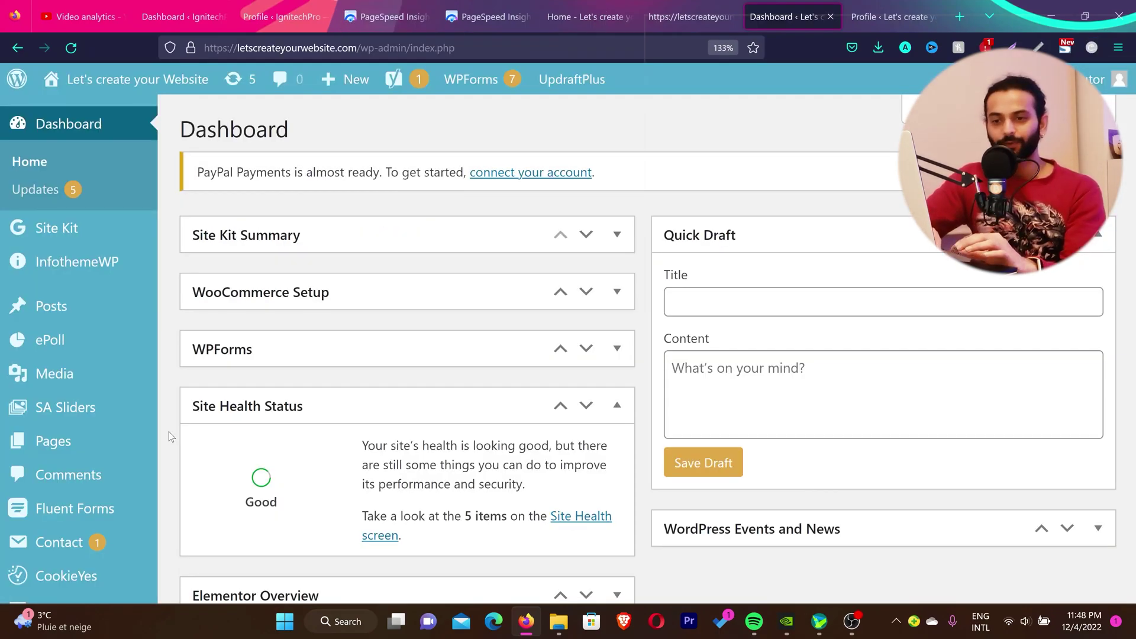
# - Search for "autoptimize" among the new plugins that can be added to the WordPress site
pyautogui.scroll(-5, 169, 431)
pyautogui.moveTo(147, 459)
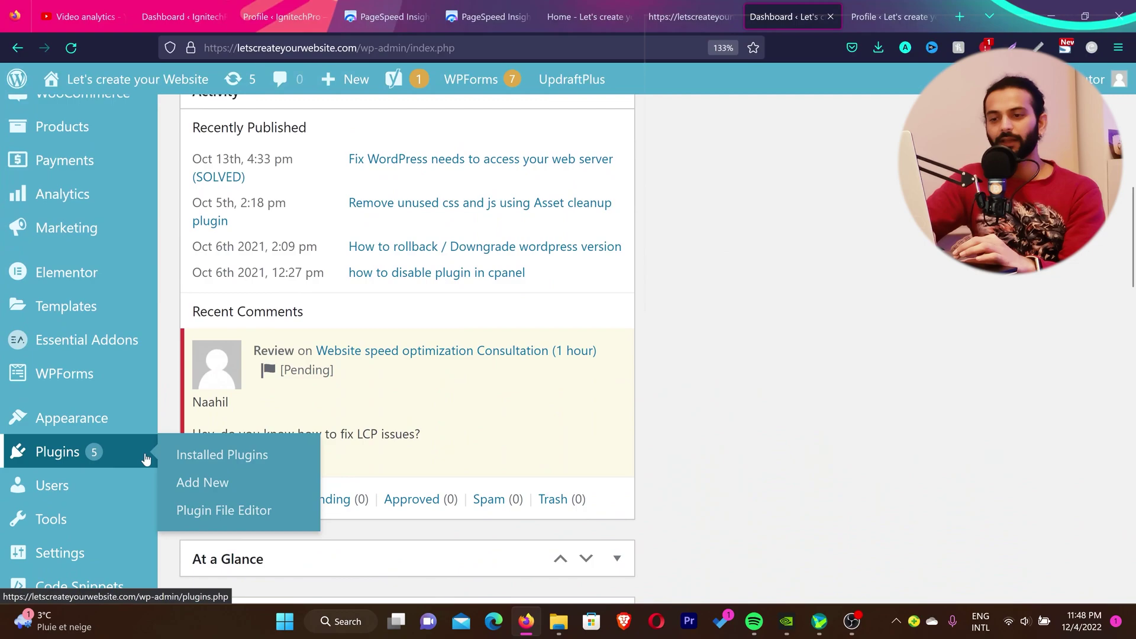
pyautogui.click(219, 482)
pyautogui.click(888, 233)
pyautogui.write('autoptimize')
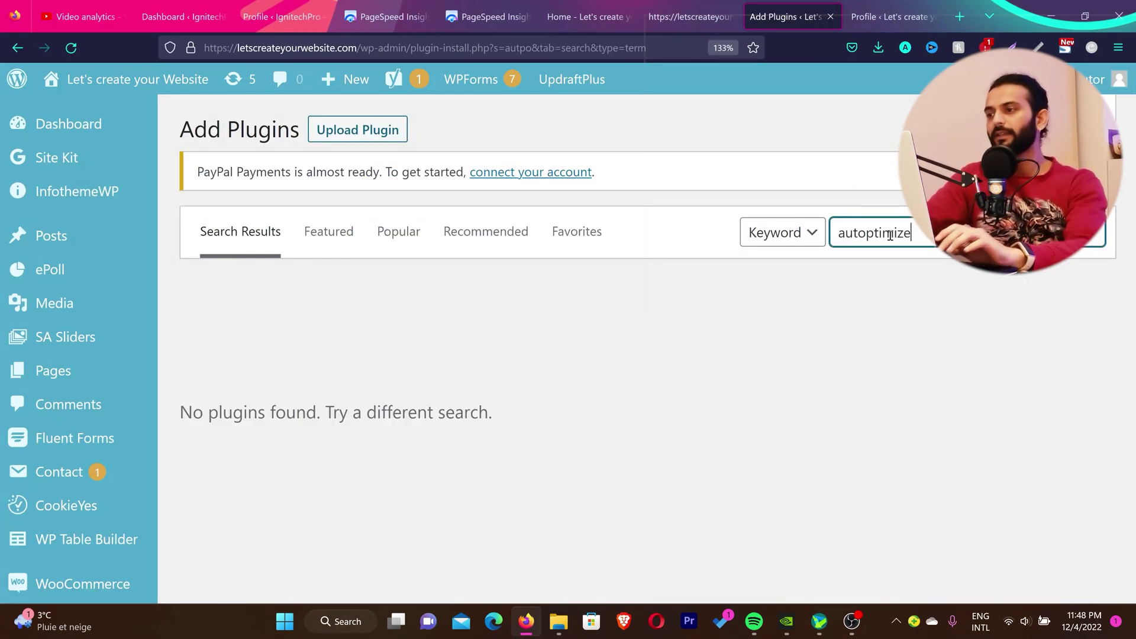
# - Install and activate the Autoptimize plugin
pyautogui.scroll(-1, 491, 293)
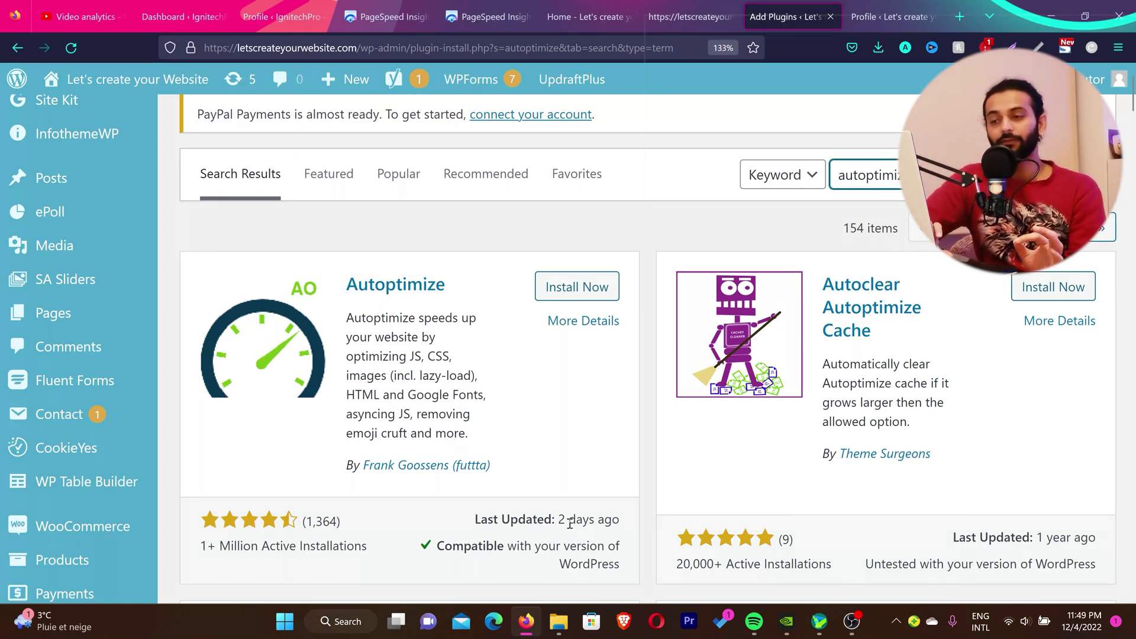
pyautogui.click(579, 288)
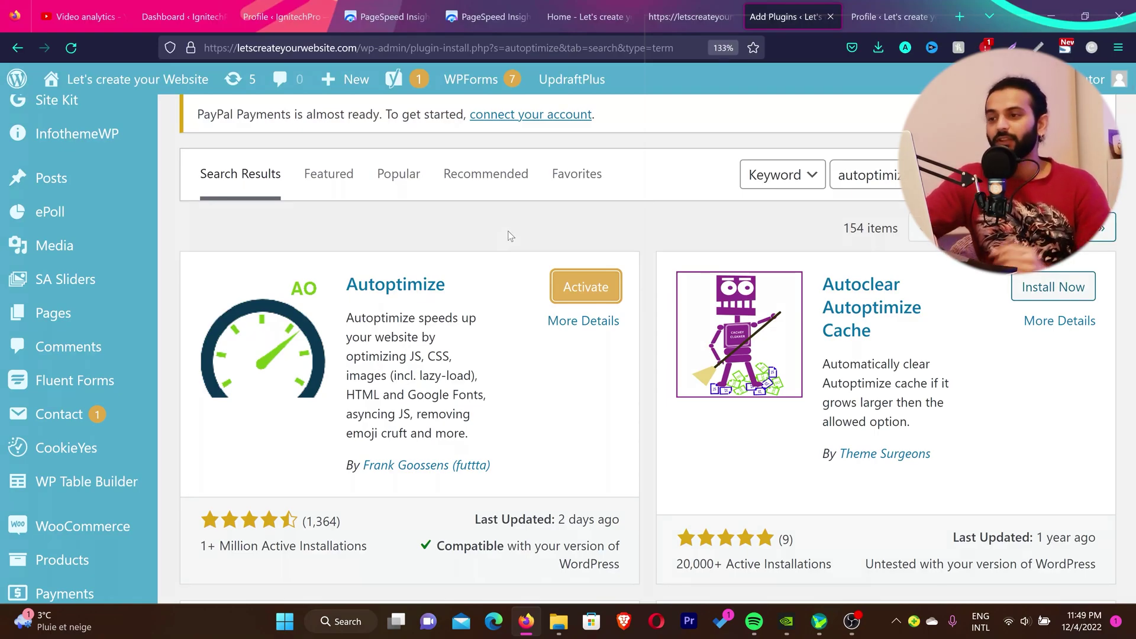
pyautogui.click(585, 290)
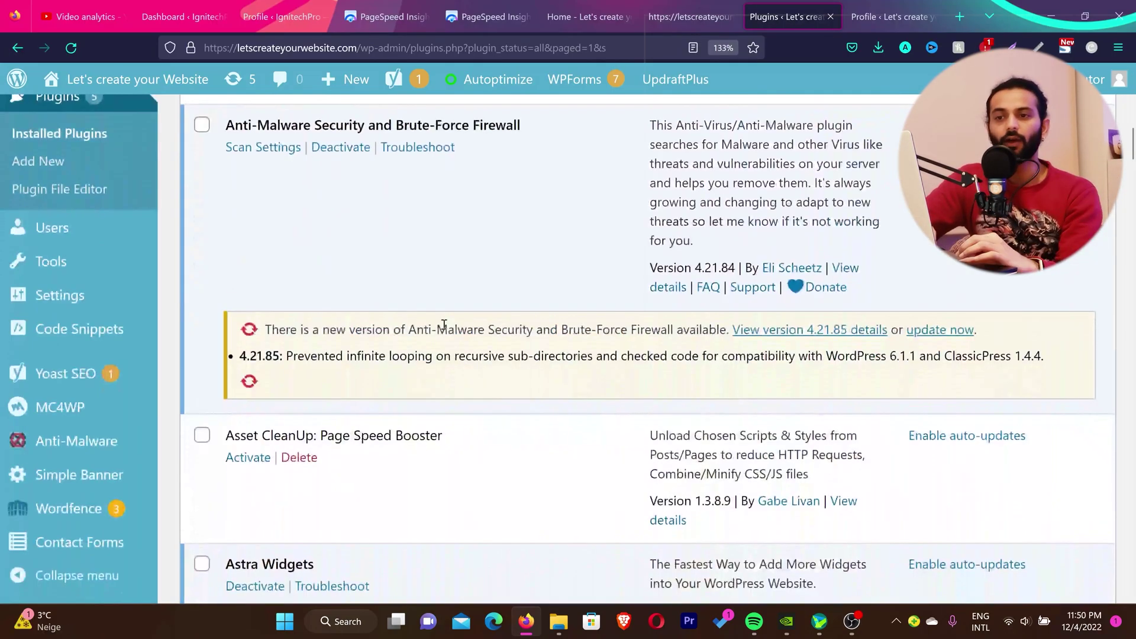
# - Go to the Autoptimize settings and enable "Optimize JavaScript Code?" in the JavaScript options
pyautogui.moveTo(83, 302)
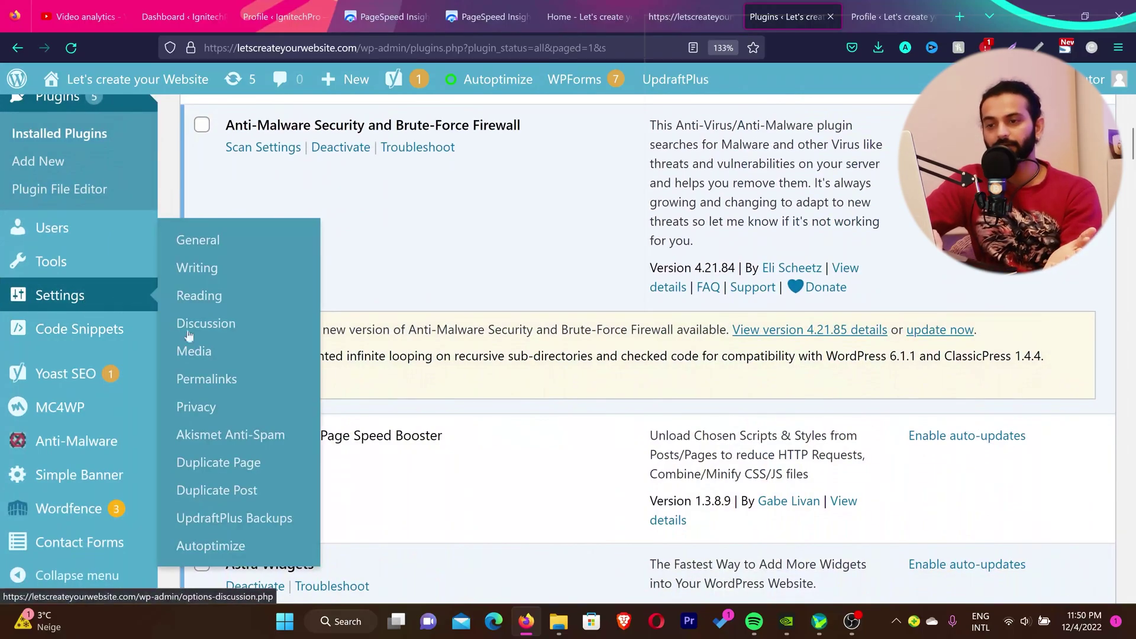
pyautogui.click(235, 547)
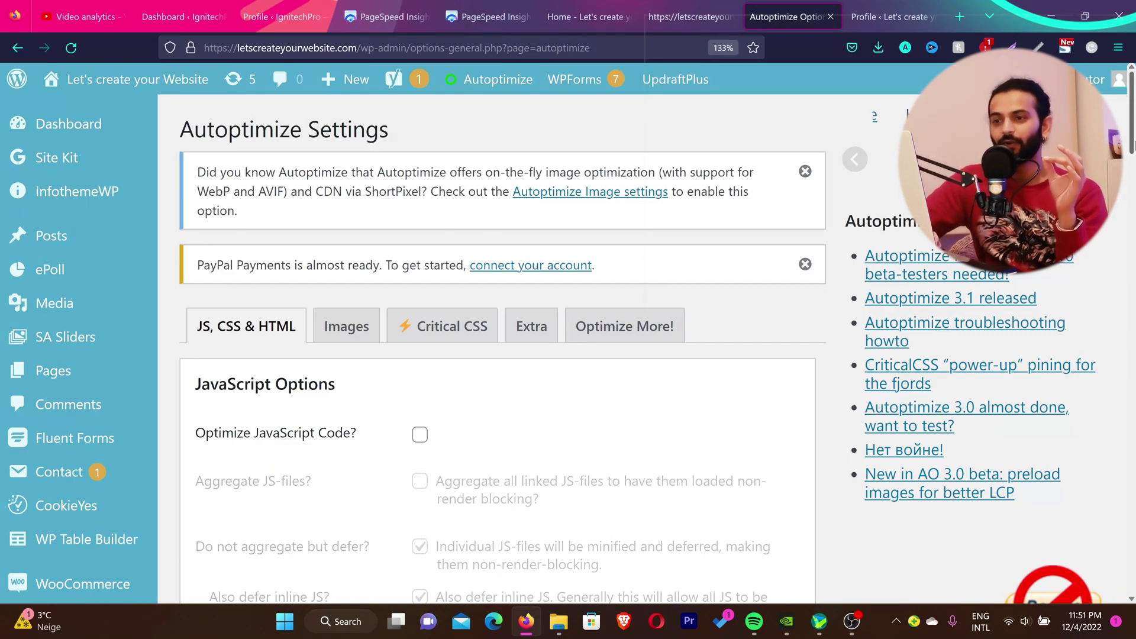
pyautogui.scroll(-3, 1073, 578)
pyautogui.scroll(-1, 918, 235)
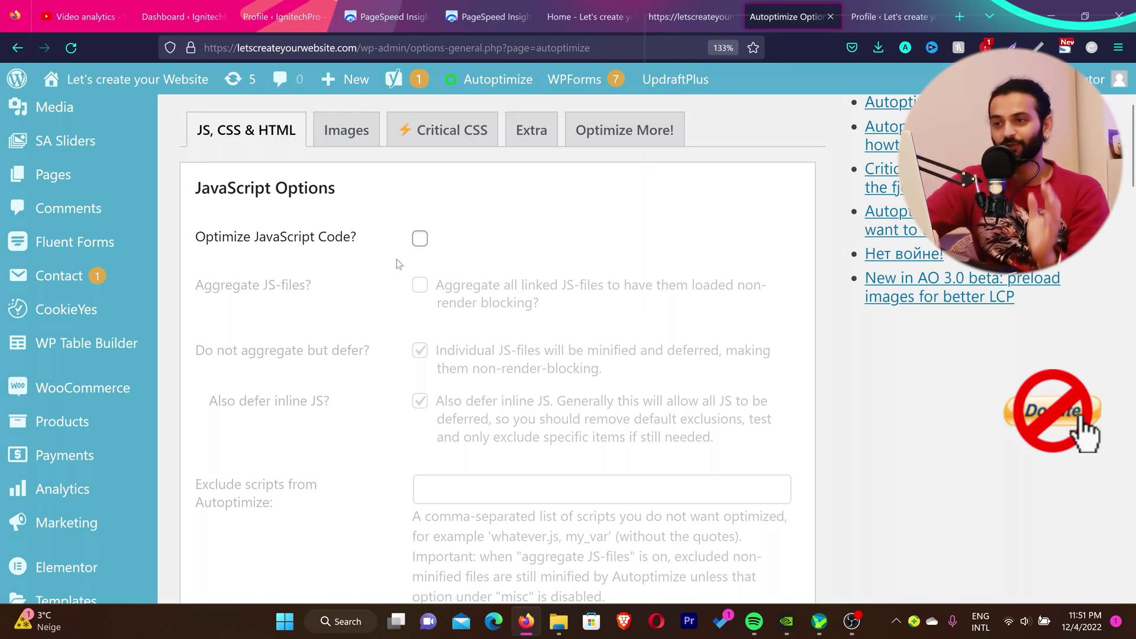
pyautogui.click(420, 239)
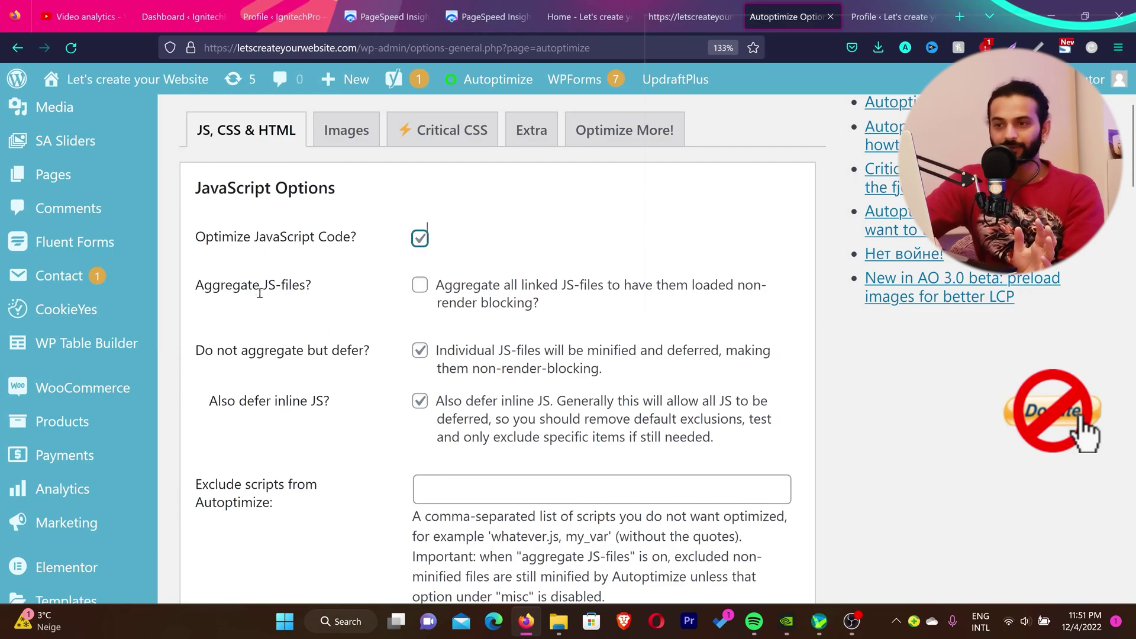
# - Examine the "Aggregate JS-files?" and "Do not aggregate but defer?" options in the JavaScript settings
pyautogui.moveTo(194, 286); pyautogui.dragTo(311, 286)
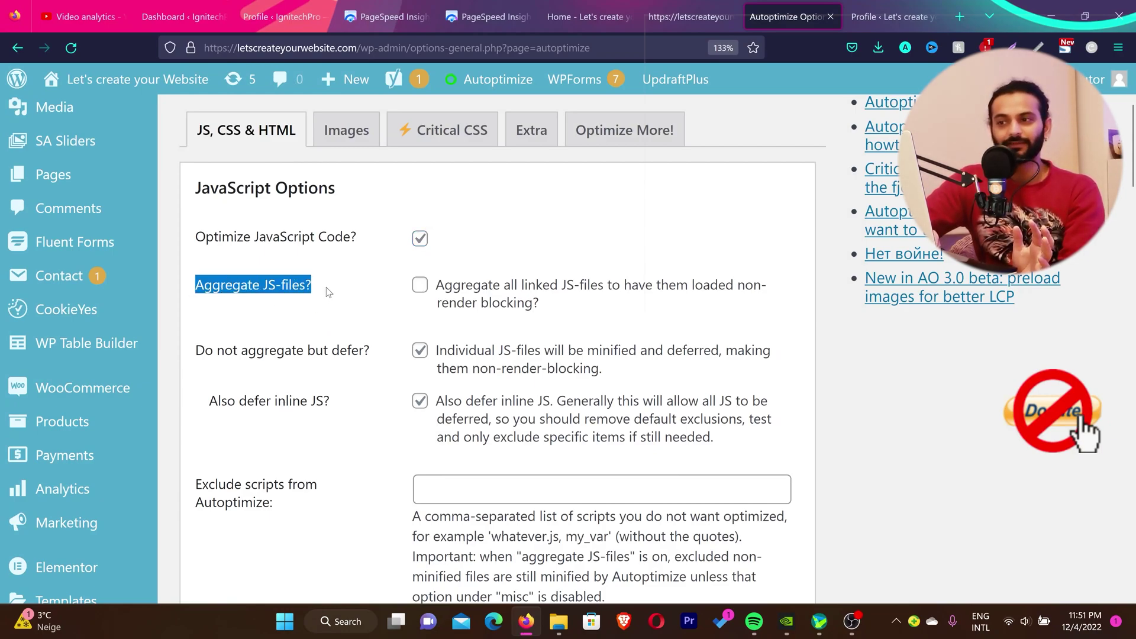
pyautogui.click(315, 286)
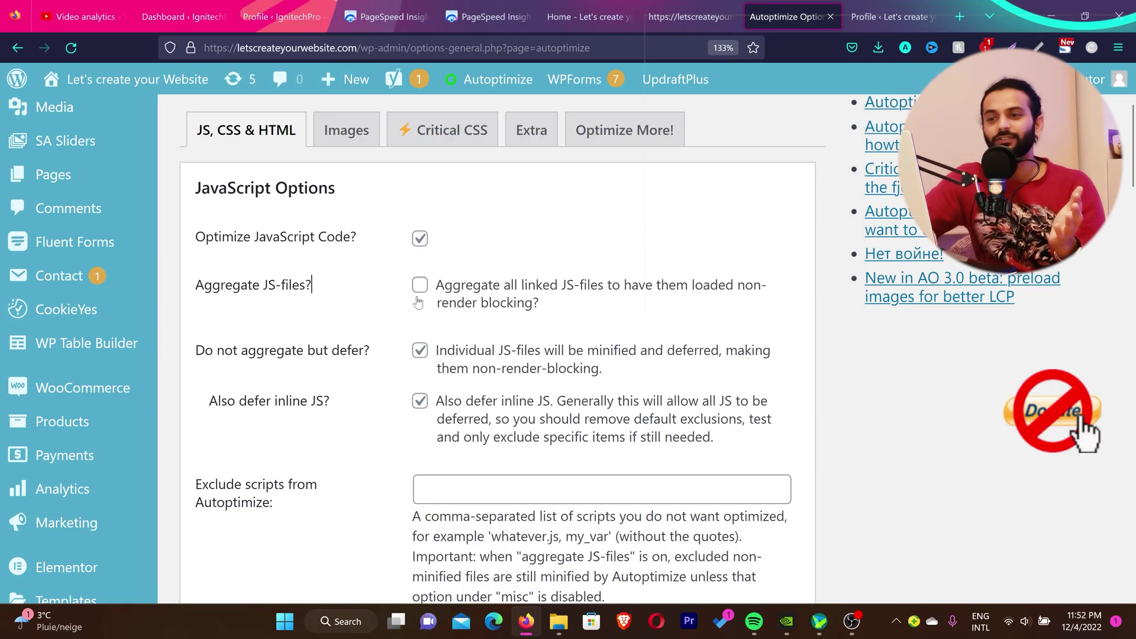
pyautogui.moveTo(196, 353); pyautogui.dragTo(431, 332)
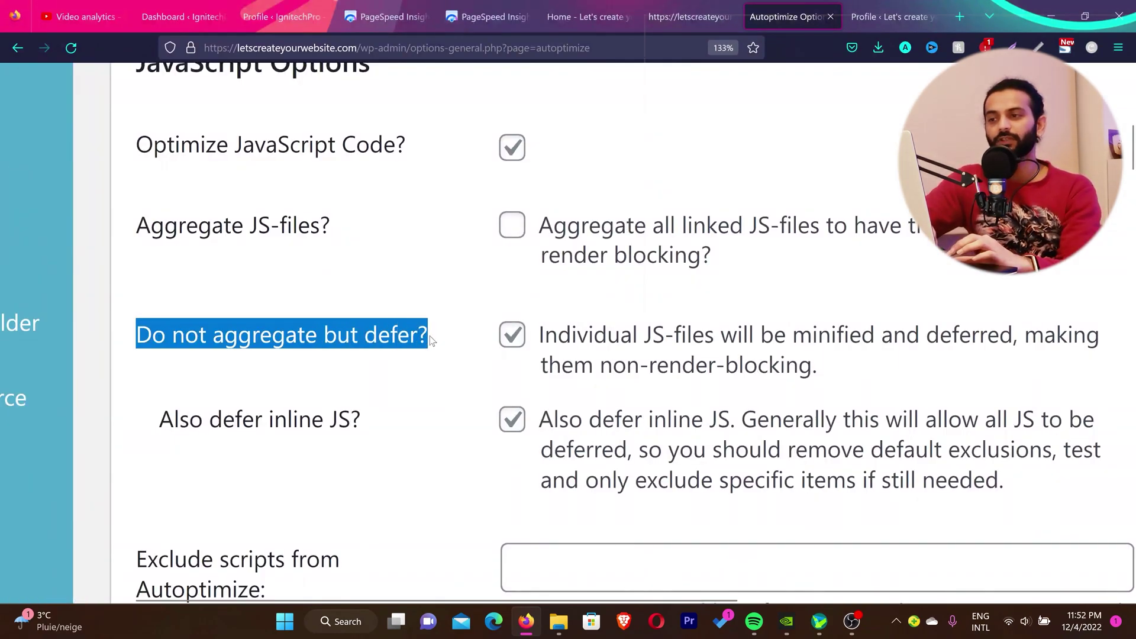
pyautogui.click(427, 333)
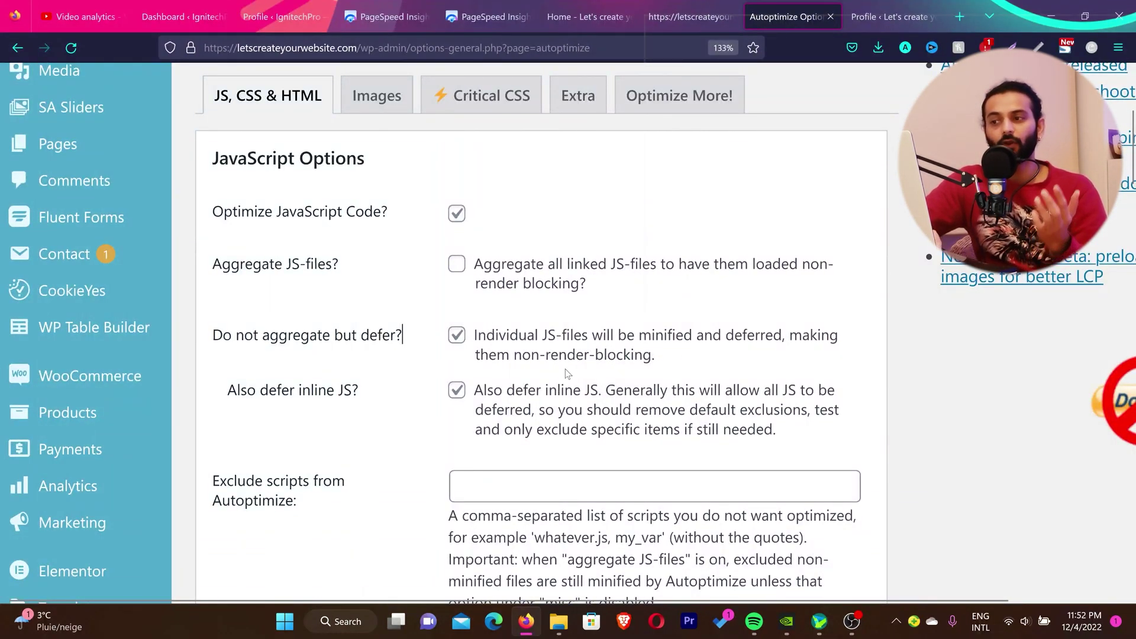
pyautogui.scroll(-1, 561, 374)
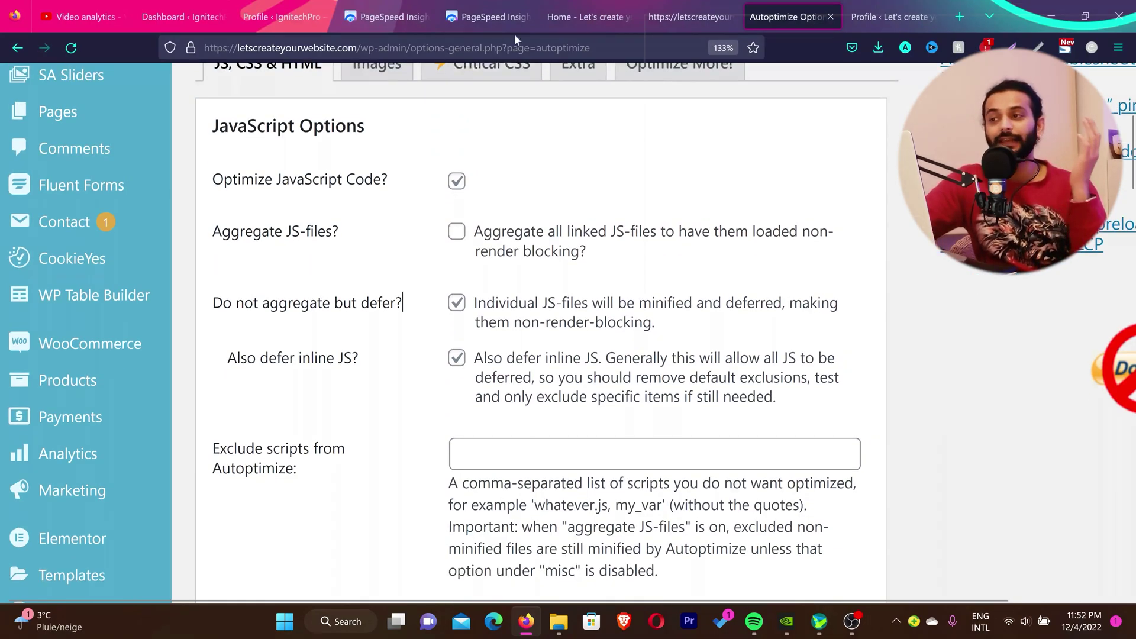
# - Compare the linked script files with the inline Google Analytics script in the home page's source code
pyautogui.click(668, 6)
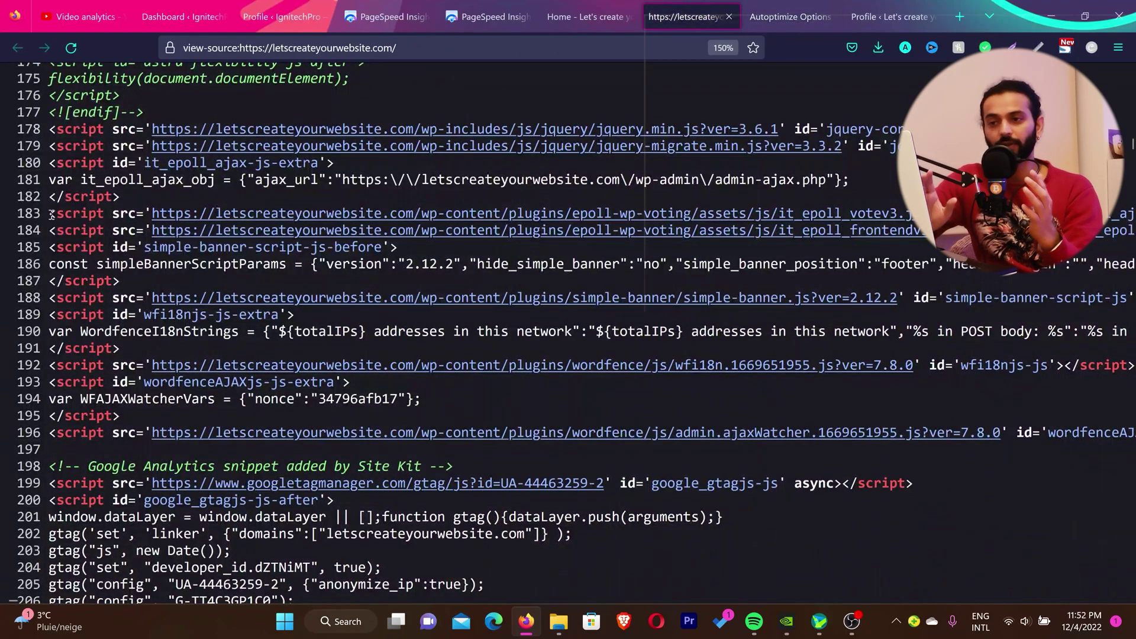
pyautogui.scroll(-3, 52, 214)
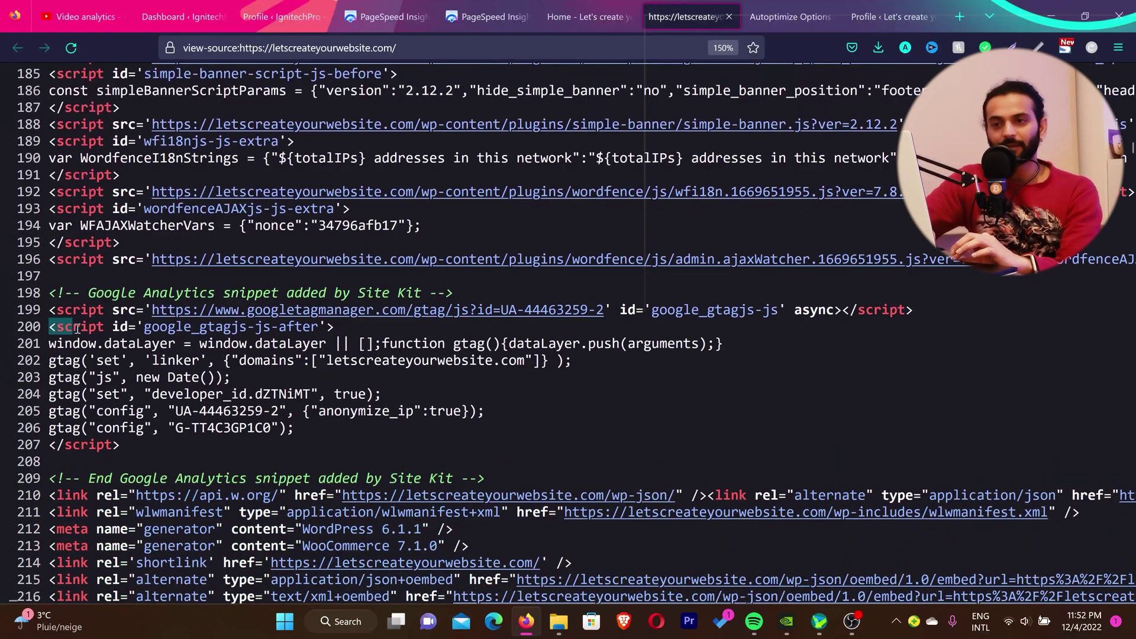
pyautogui.doubleClick(62, 124)
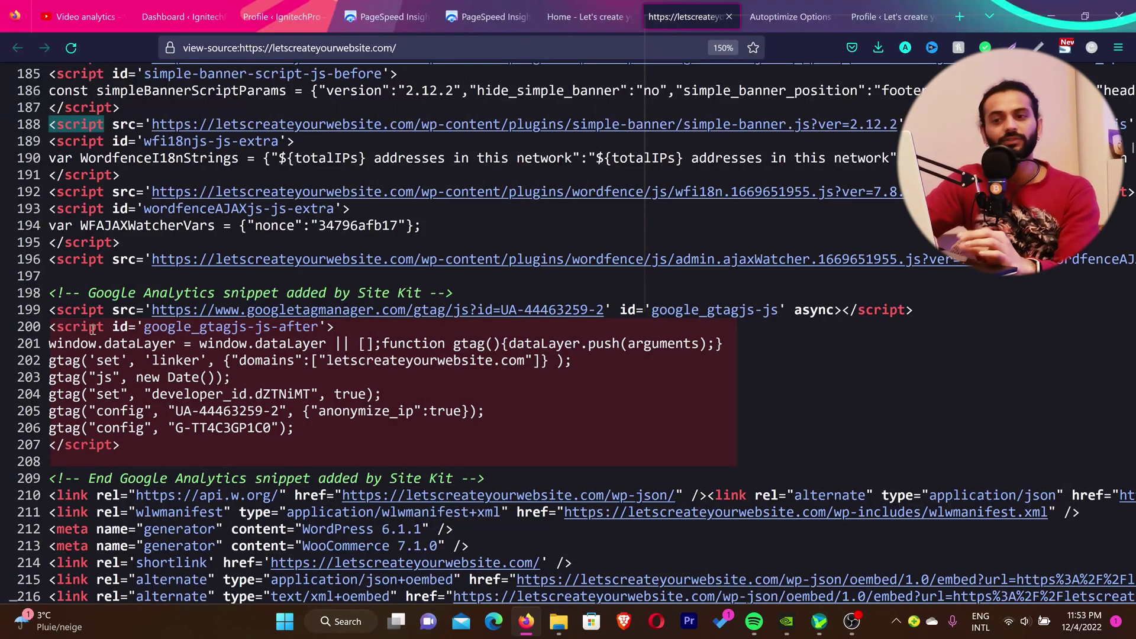
pyautogui.moveTo(137, 442); pyautogui.dragTo(51, 327)
pyautogui.hotkey('ctrl', 'Tab')
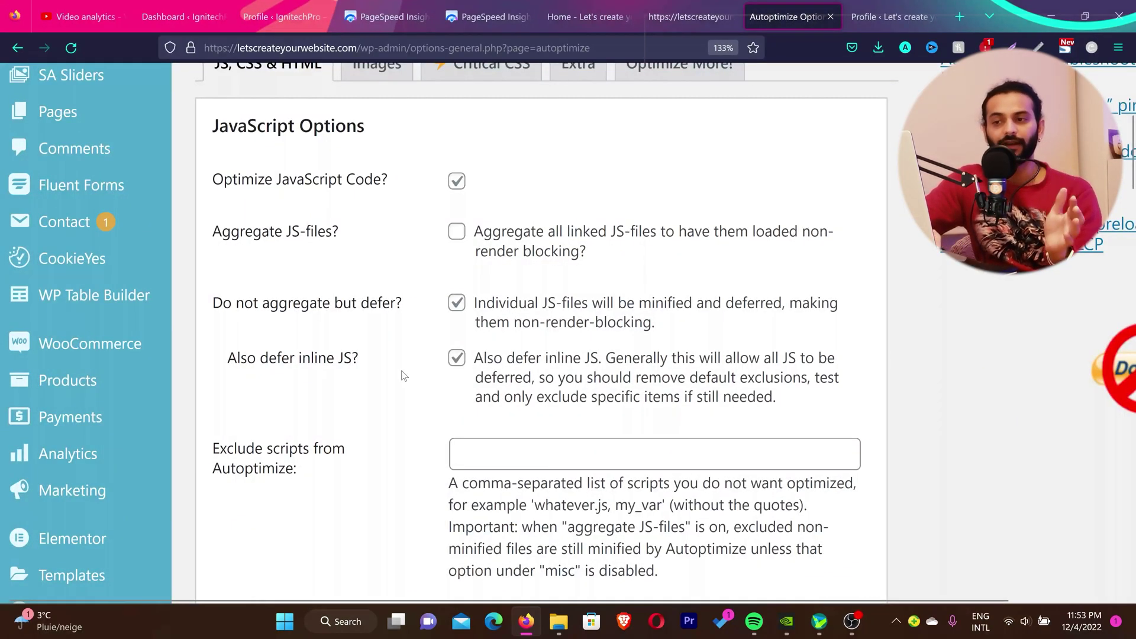
# - Look up the jQuery script in the page source and exclude jquery.min.js from Autoptimize
pyautogui.scroll(-1, 378, 389)
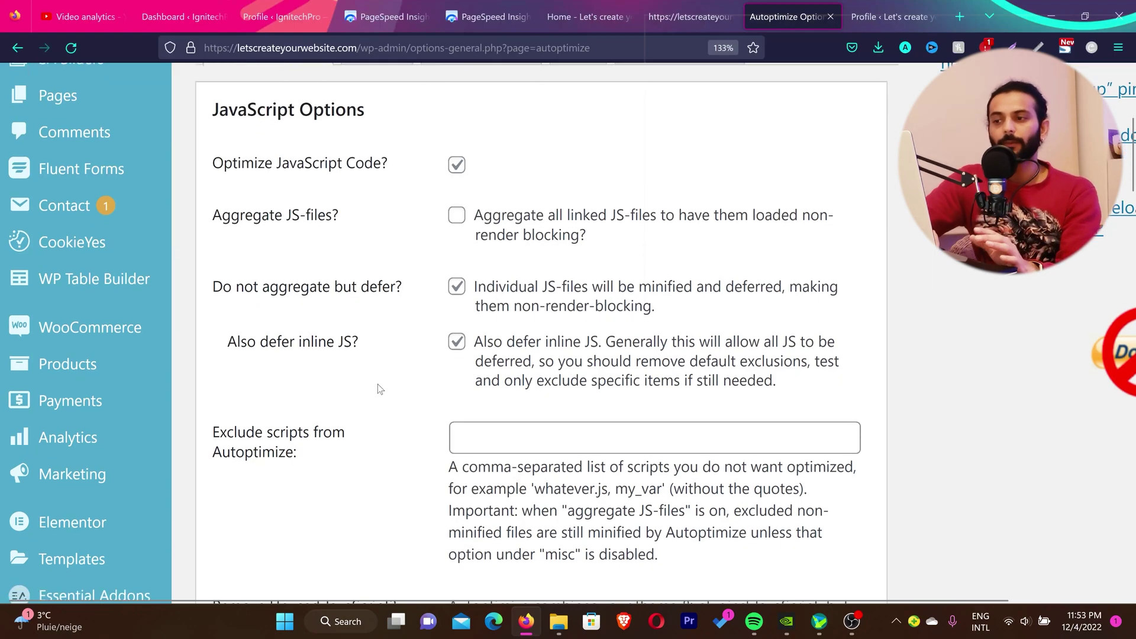
pyautogui.scroll(-3, 378, 389)
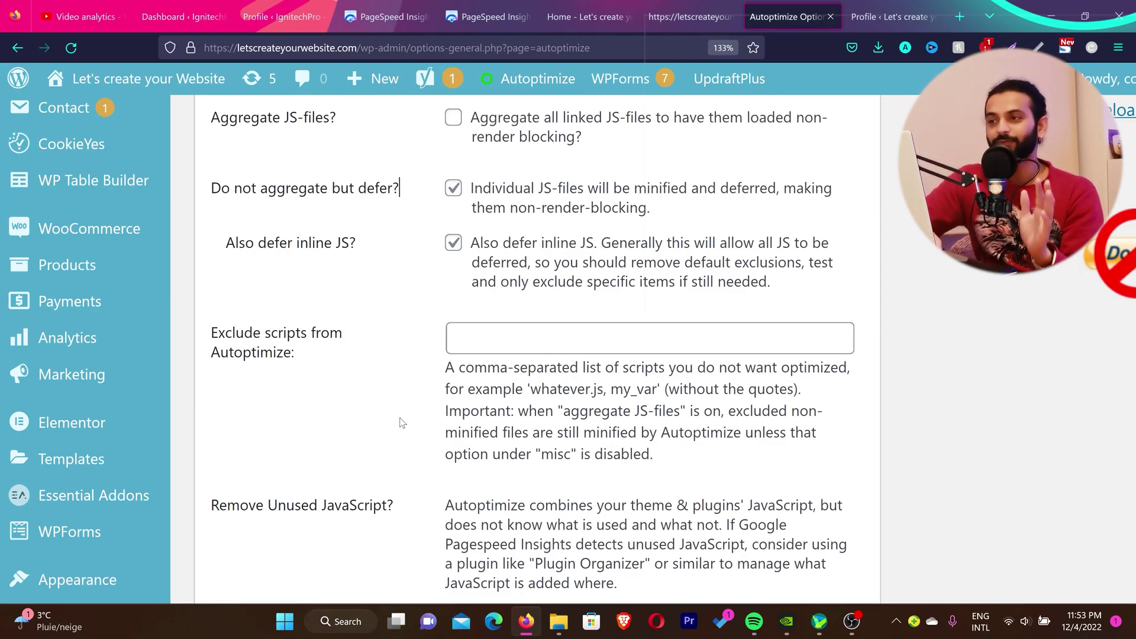
pyautogui.hotkey('ctrl', 'shift', 'Tab')
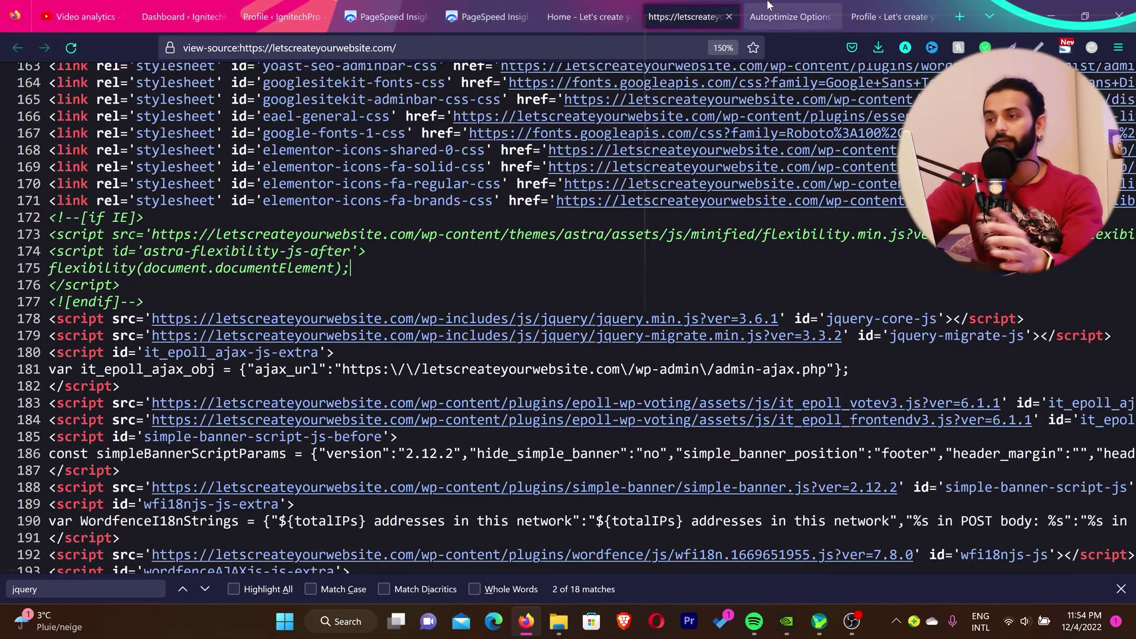
pyautogui.click(790, 17)
pyautogui.click(543, 325)
pyautogui.write('jquery.min.js')
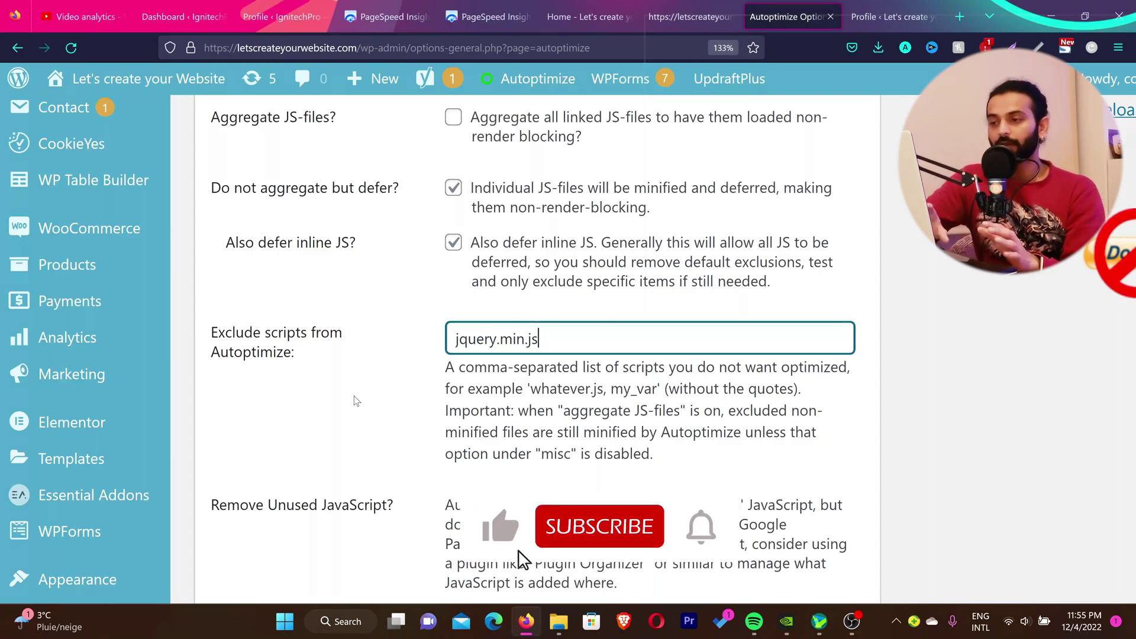
# - Enable "Optimize CSS Code?" in Autoptimize's CSS options
pyautogui.scroll(-3, 354, 396)
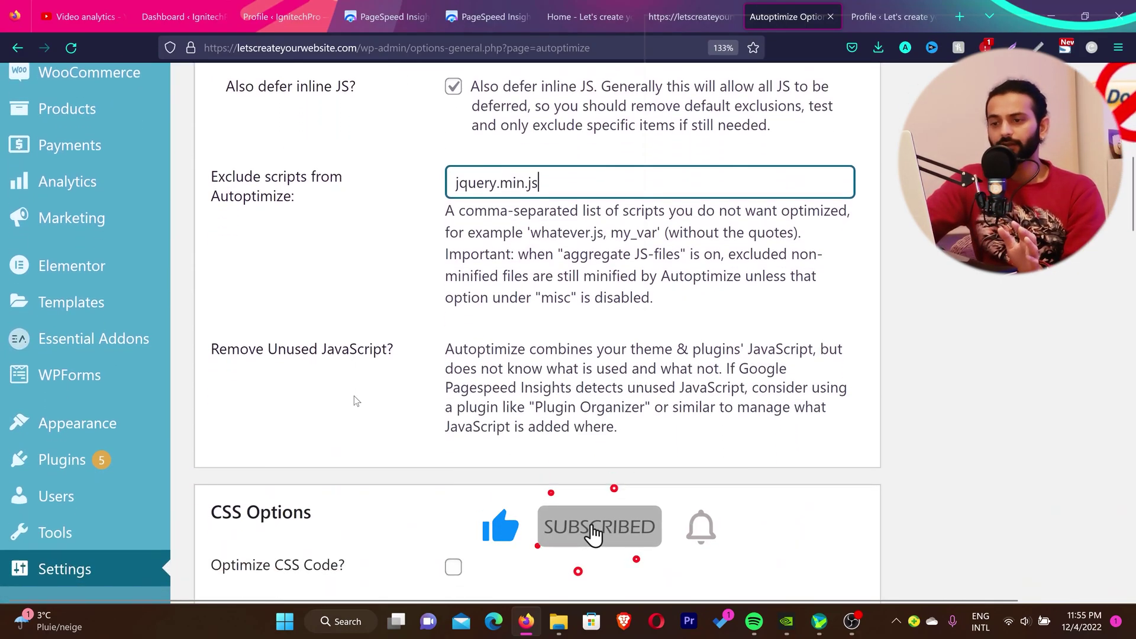
pyautogui.scroll(-5, 355, 399)
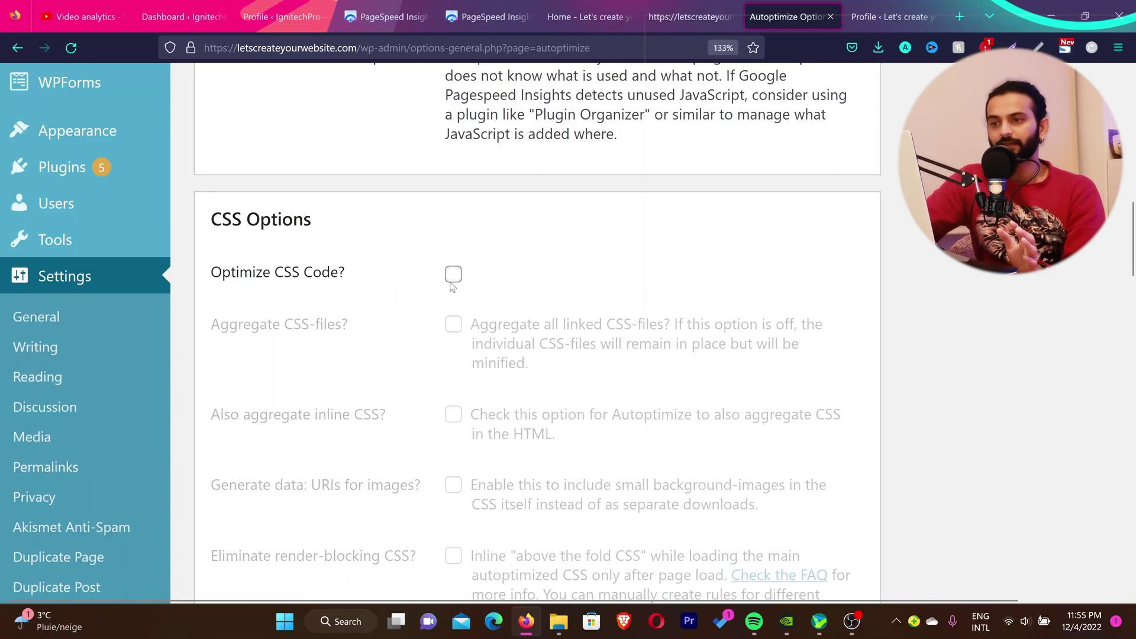
pyautogui.click(452, 278)
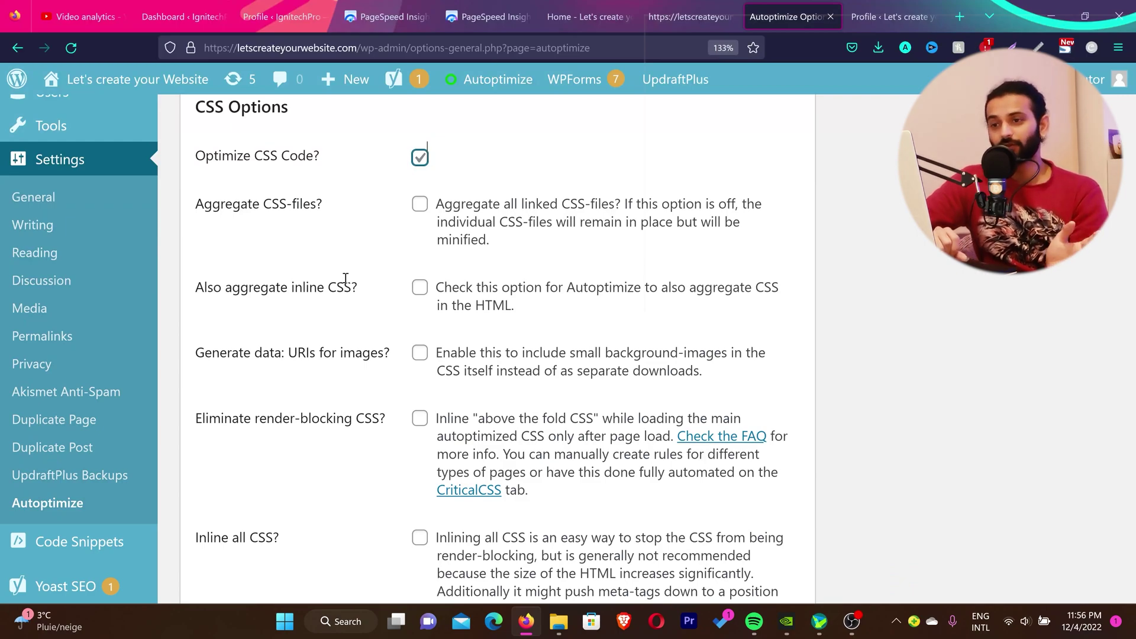
# - Examine the "Aggregate CSS-files?" and "Also aggregate inline CSS?" options in the CSS settings
pyautogui.moveTo(195, 203); pyautogui.dragTo(373, 305)
pyautogui.click(377, 305)
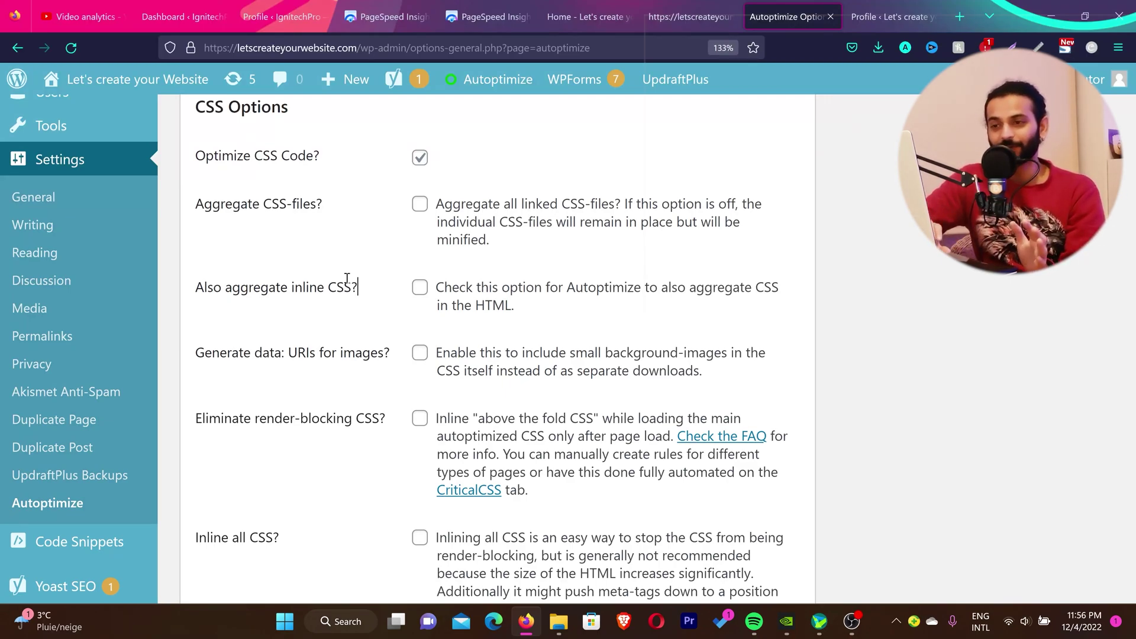
pyautogui.scroll(-4, 348, 279)
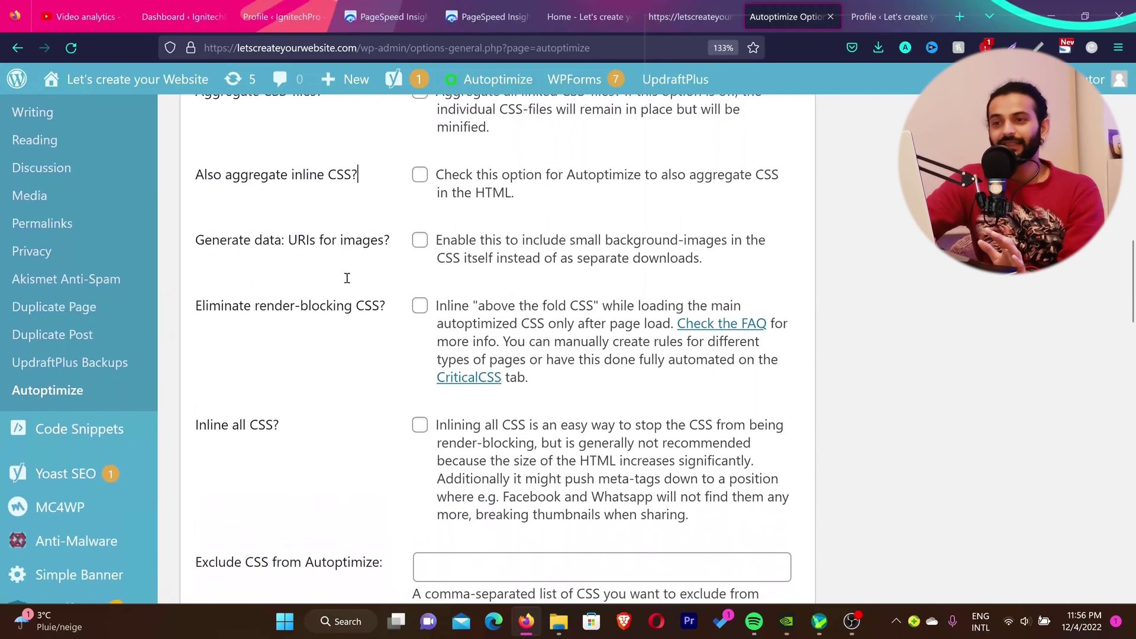
pyautogui.scroll(2, 422, 363)
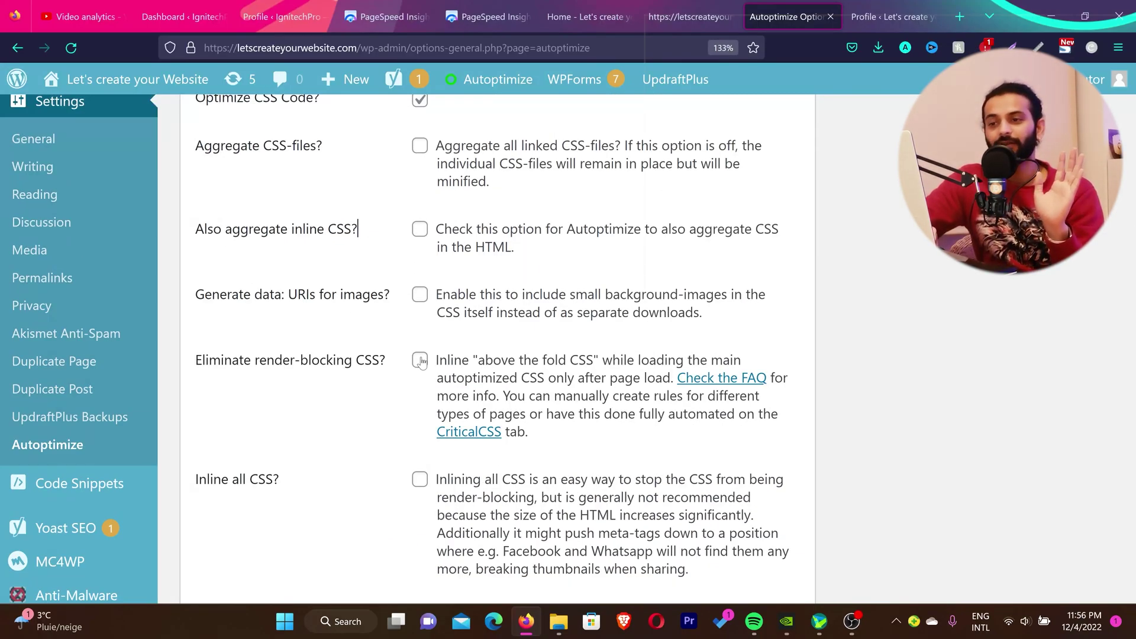
# - Enable "Eliminate render-blocking CSS?" to inspect its above-the-fold CSS field, and disable the option again
pyautogui.click(421, 360)
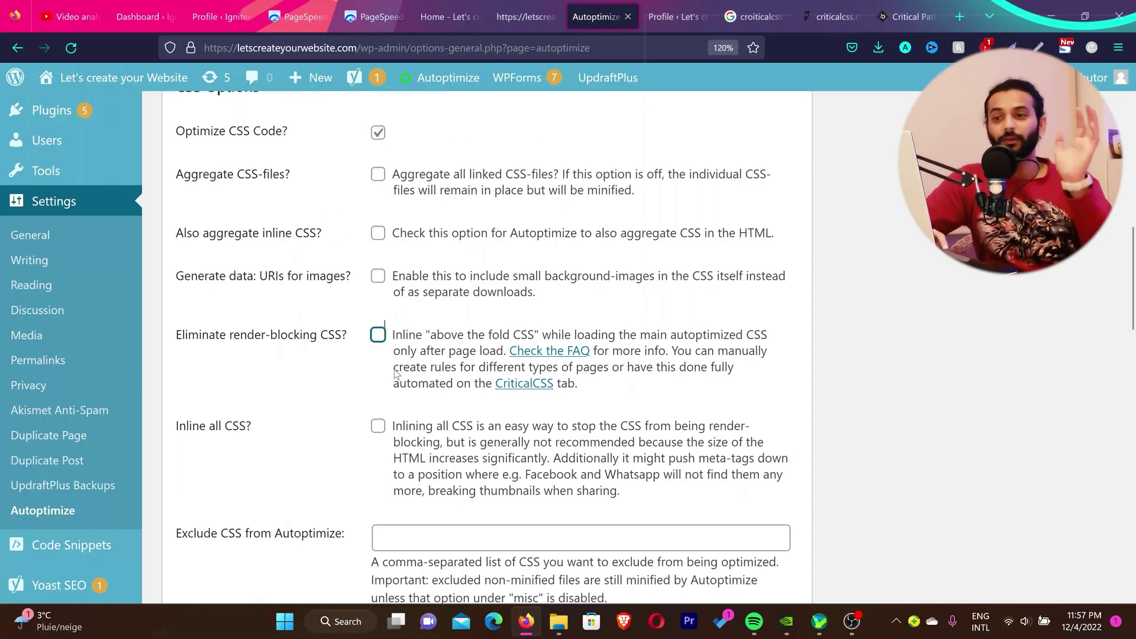
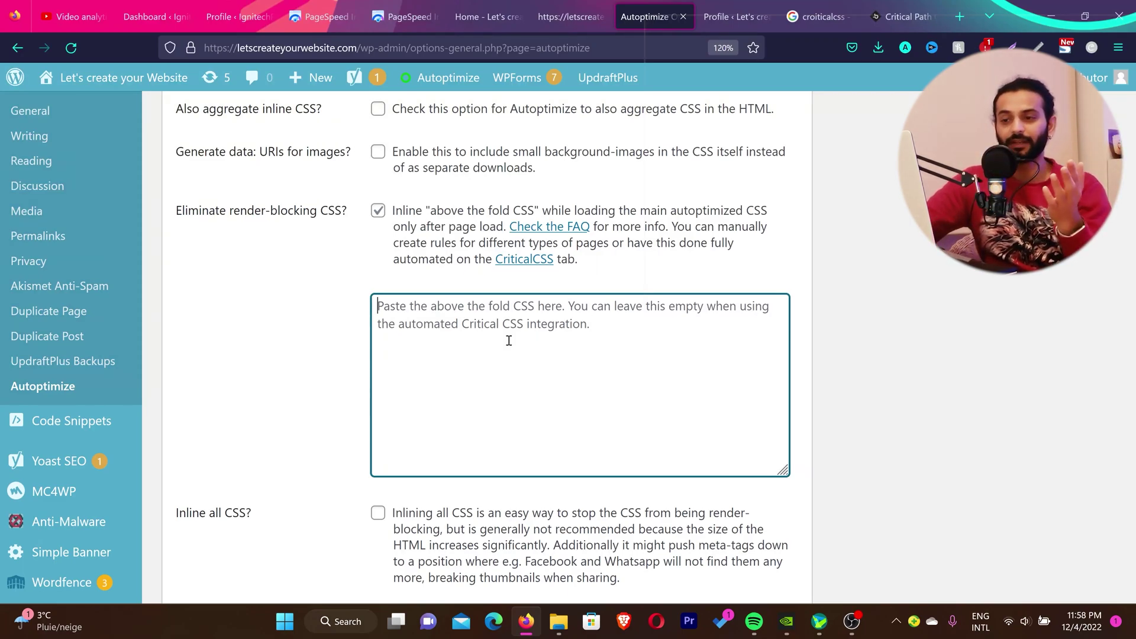
pyautogui.scroll(-3, 509, 340)
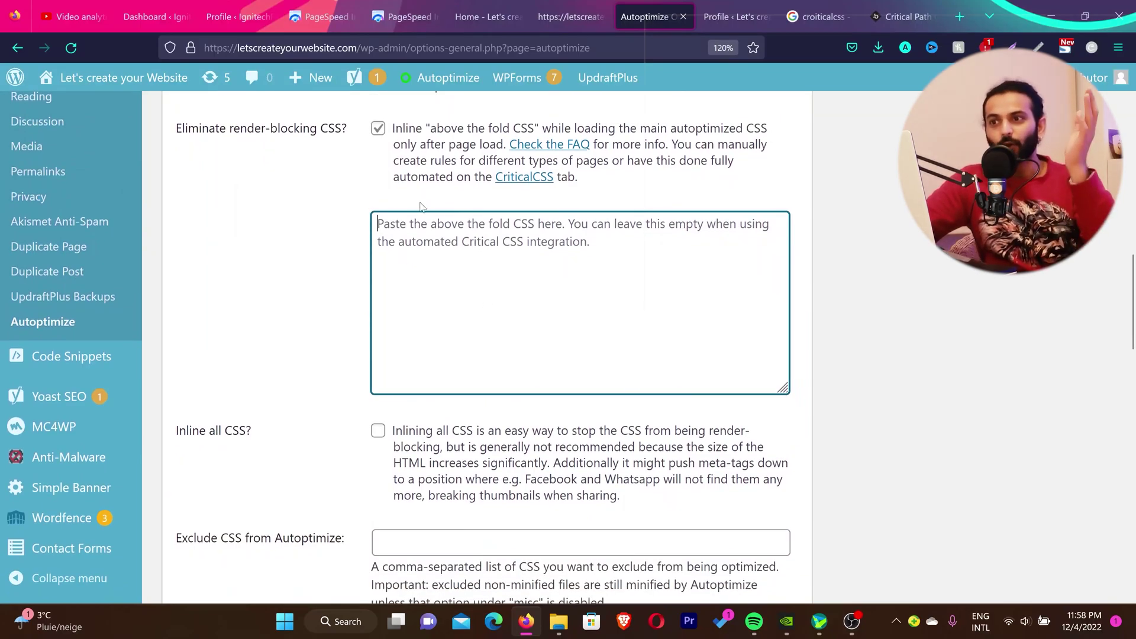
pyautogui.click(377, 129)
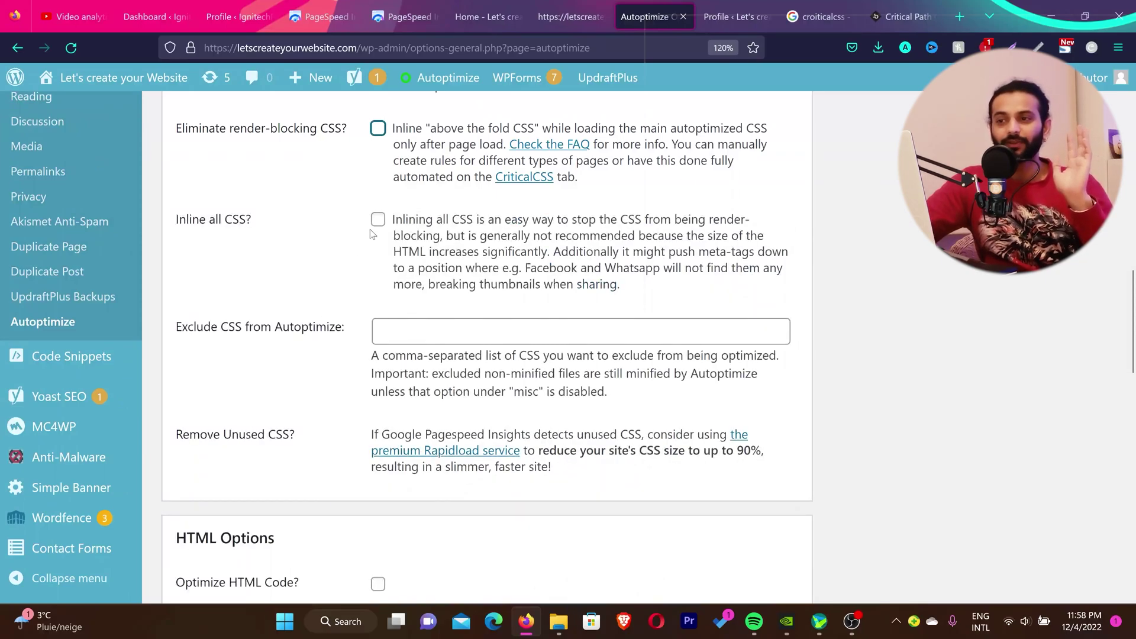
# - Enable "Inline all CSS?" in the CSS options
pyautogui.click(378, 220)
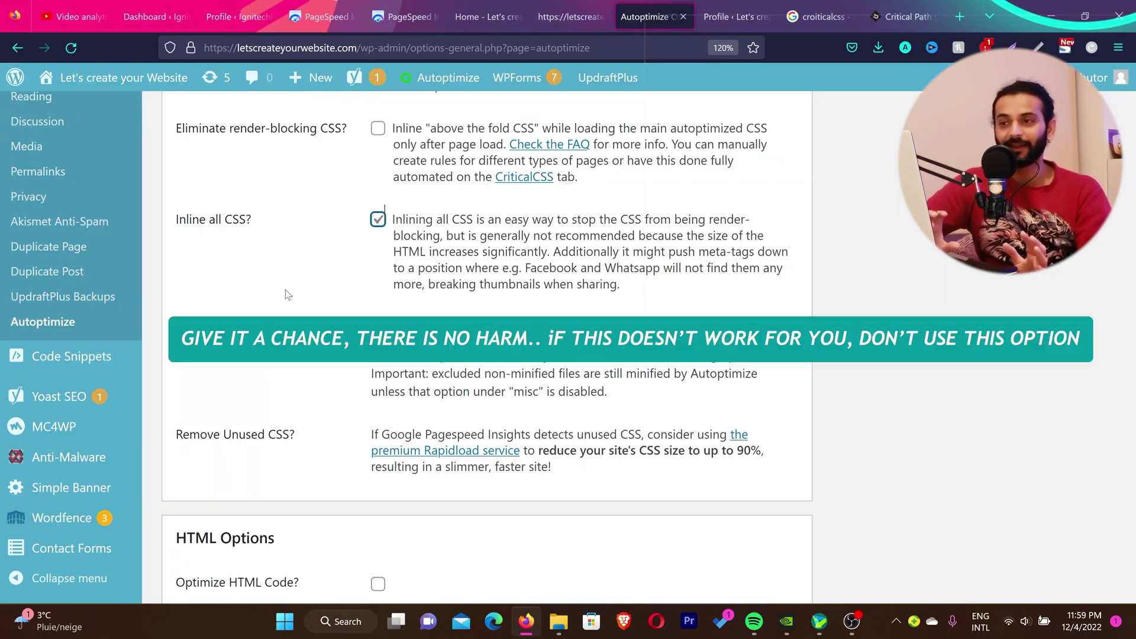
pyautogui.scroll(5, 286, 294)
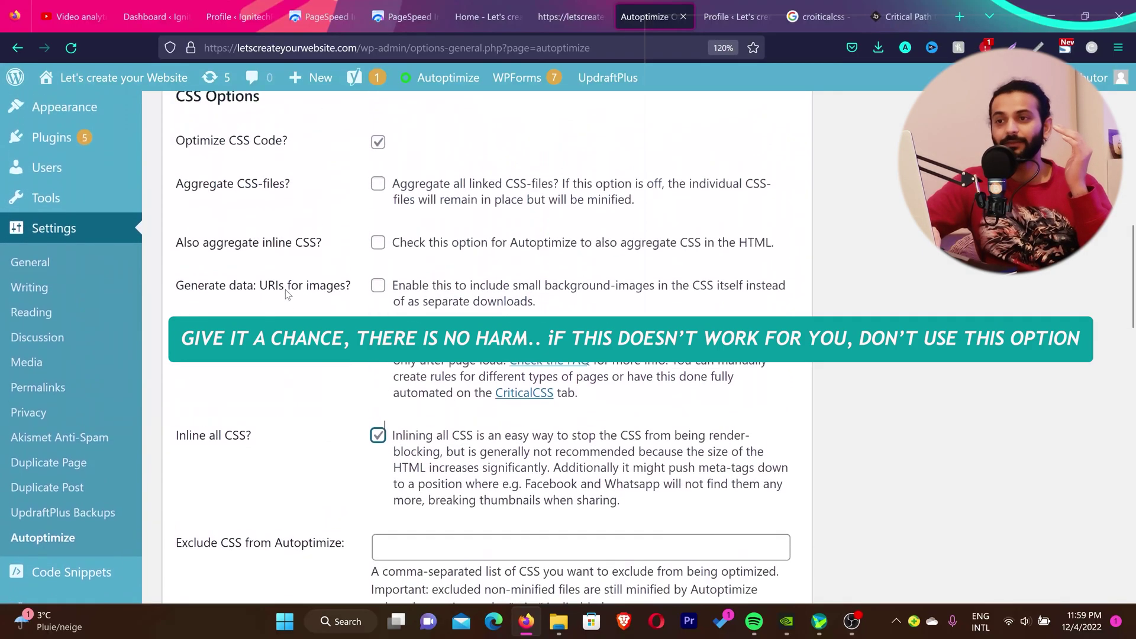
pyautogui.scroll(1, 286, 291)
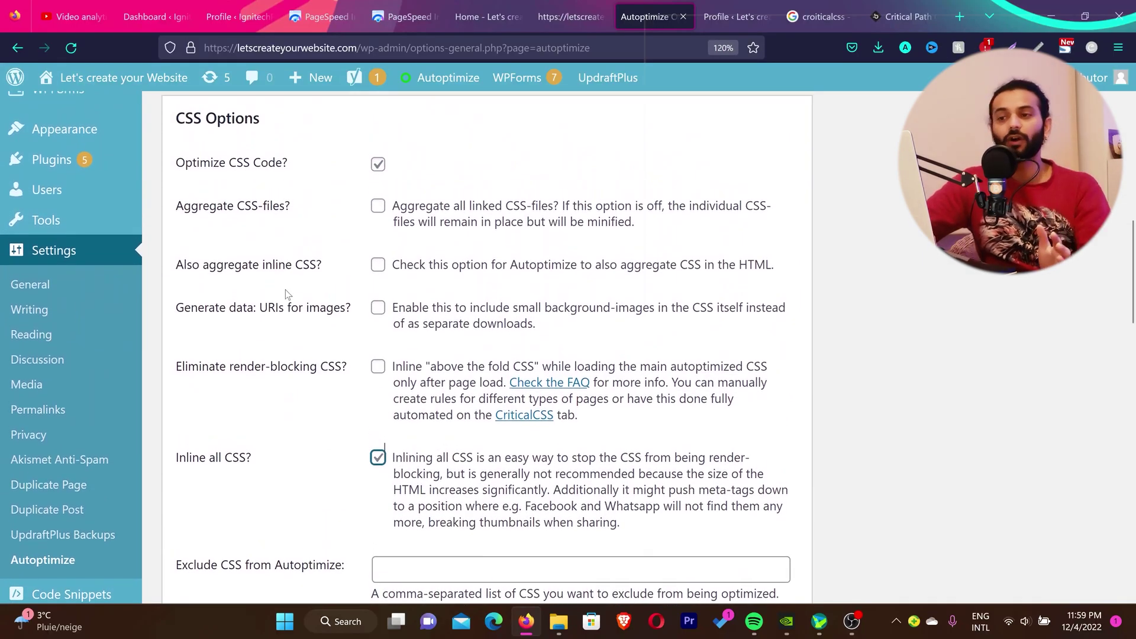
# - Try "Eliminate render-blocking CSS?" in place of inlining all CSS, and turn it off again
pyautogui.click(377, 366)
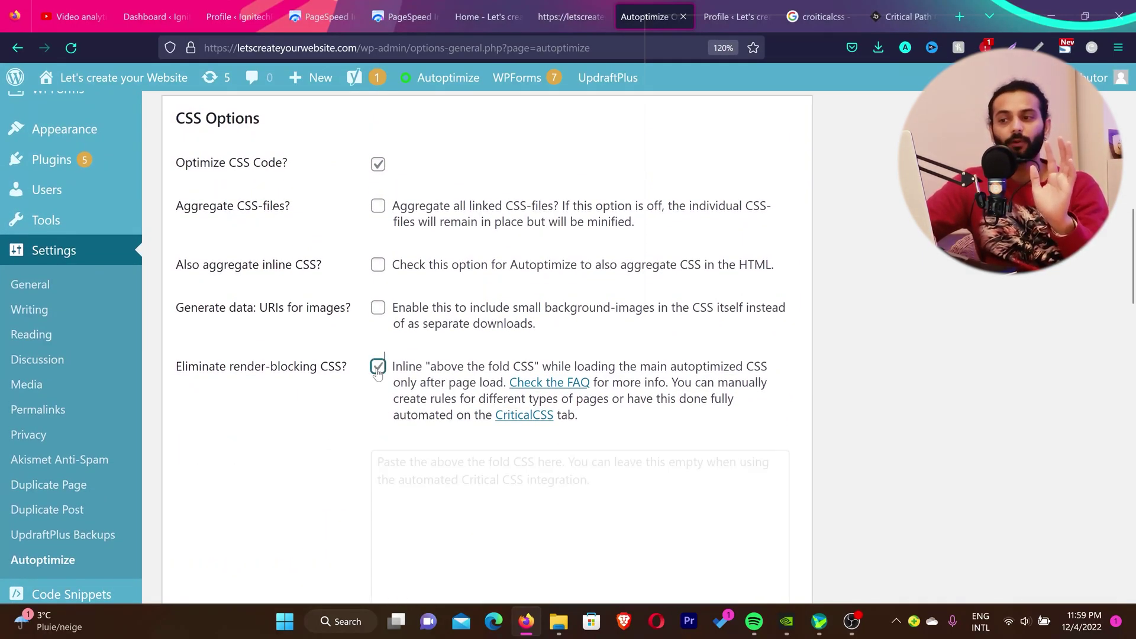
pyautogui.scroll(-4, 472, 372)
pyautogui.click(472, 373)
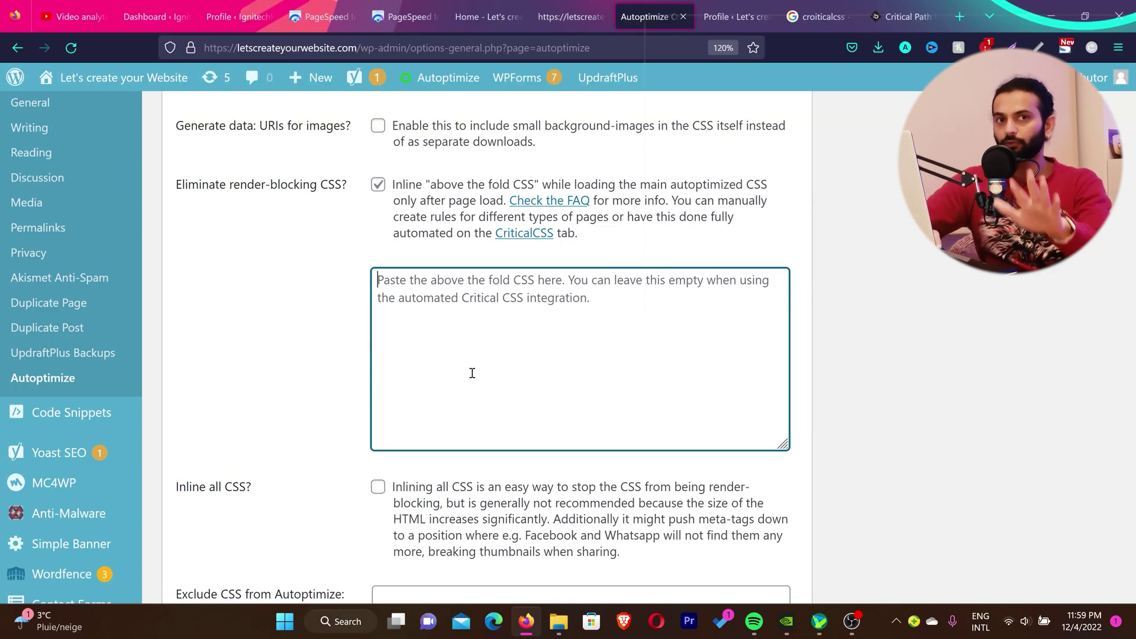
pyautogui.scroll(3, 472, 373)
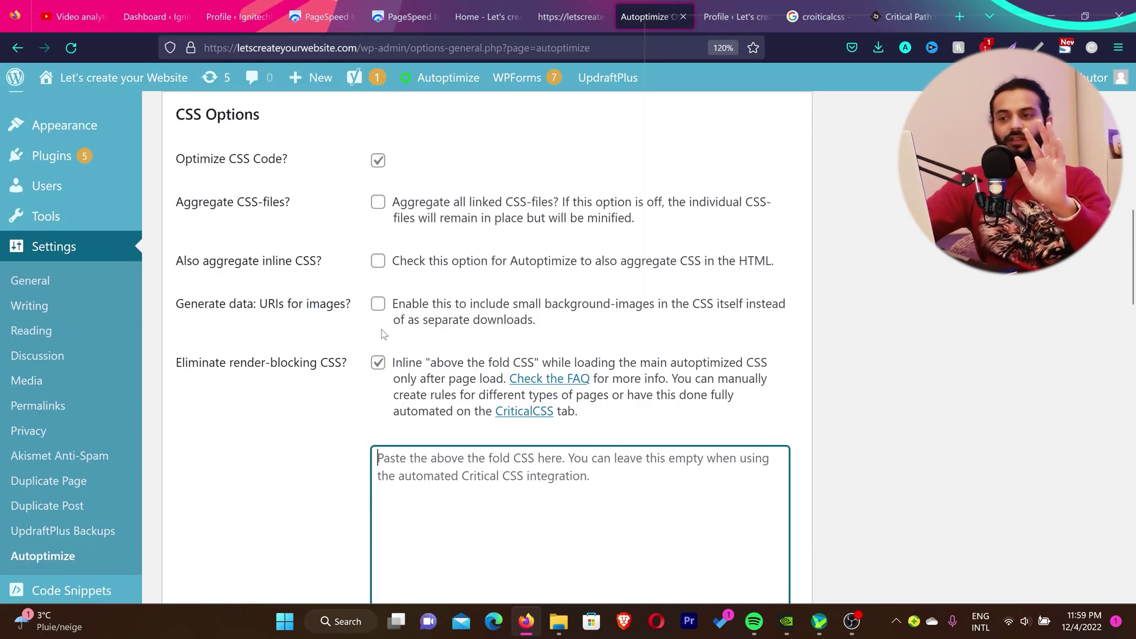
pyautogui.click(376, 365)
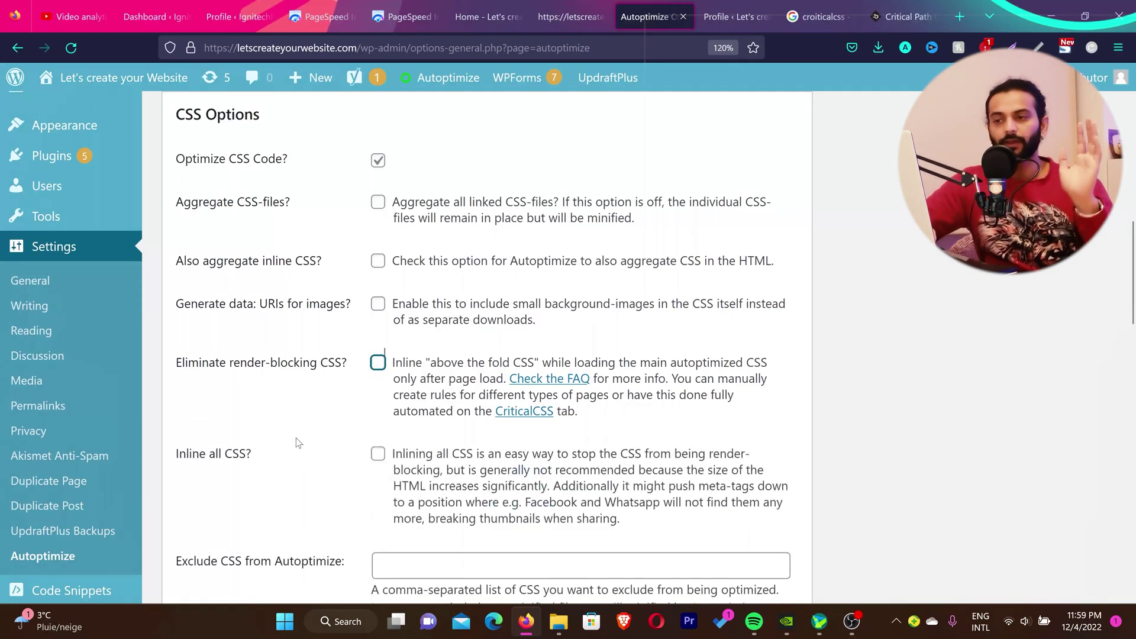
# - Enable "Optimize HTML Code?" in the HTML options, save the changes and empty the cache
pyautogui.scroll(-1, 295, 438)
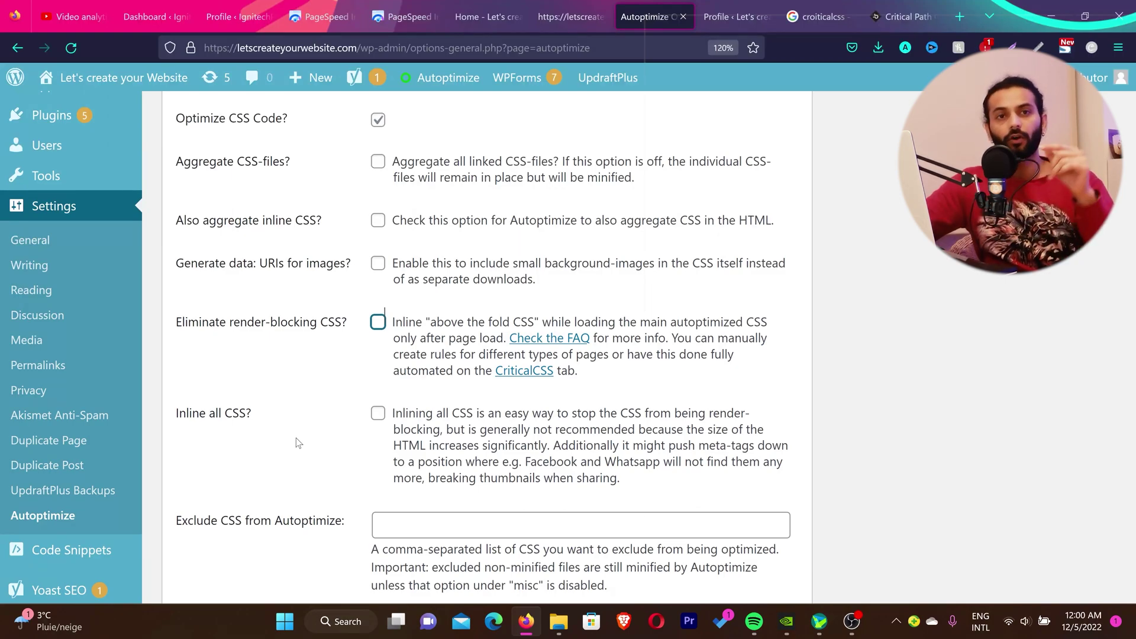
pyautogui.scroll(-6, 296, 438)
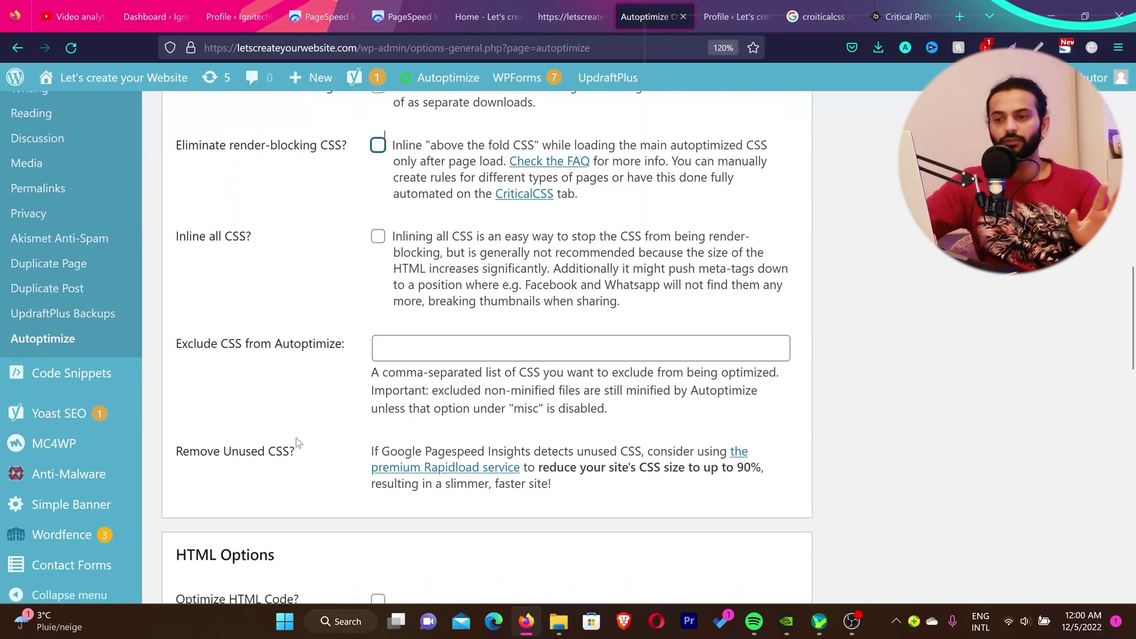
pyautogui.click(378, 385)
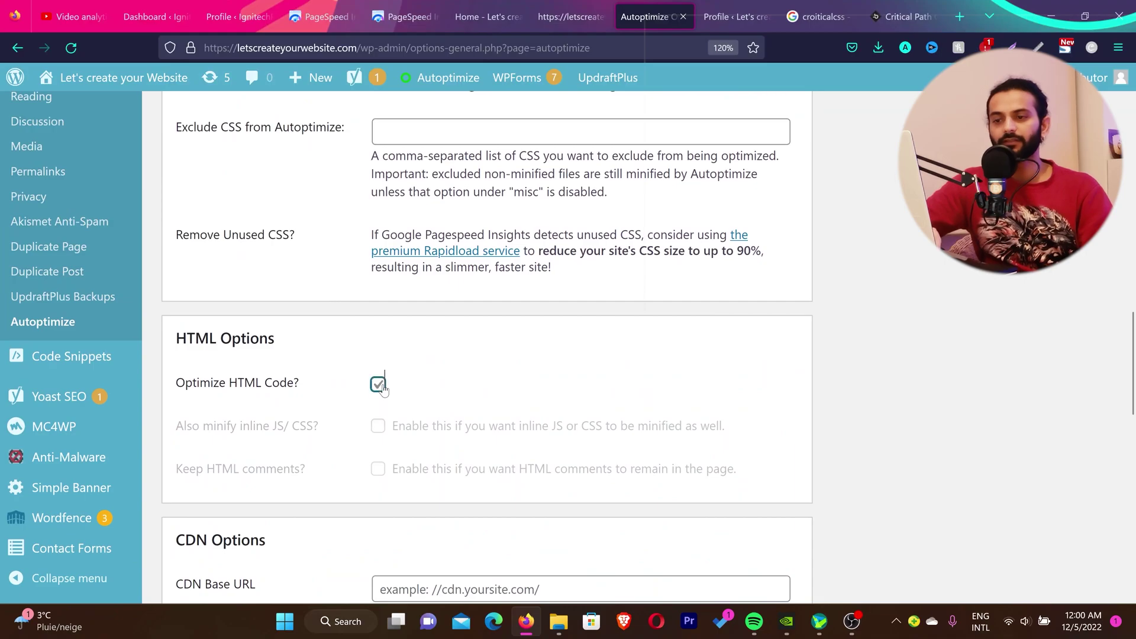
pyautogui.scroll(-5, 382, 385)
pyautogui.scroll(-8, 384, 384)
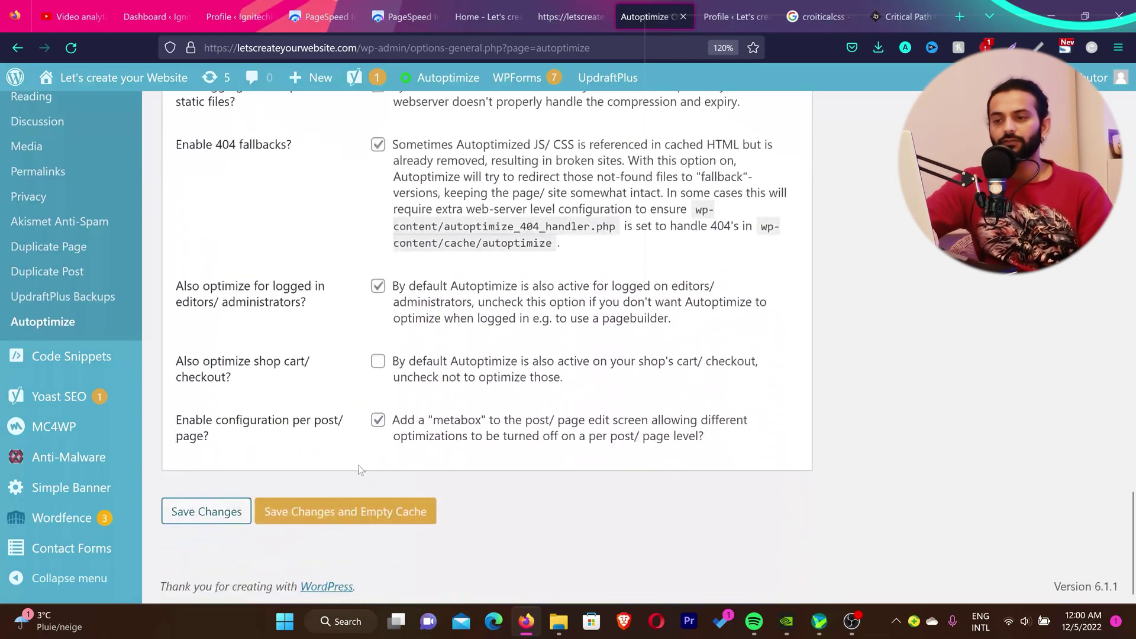
pyautogui.click(331, 518)
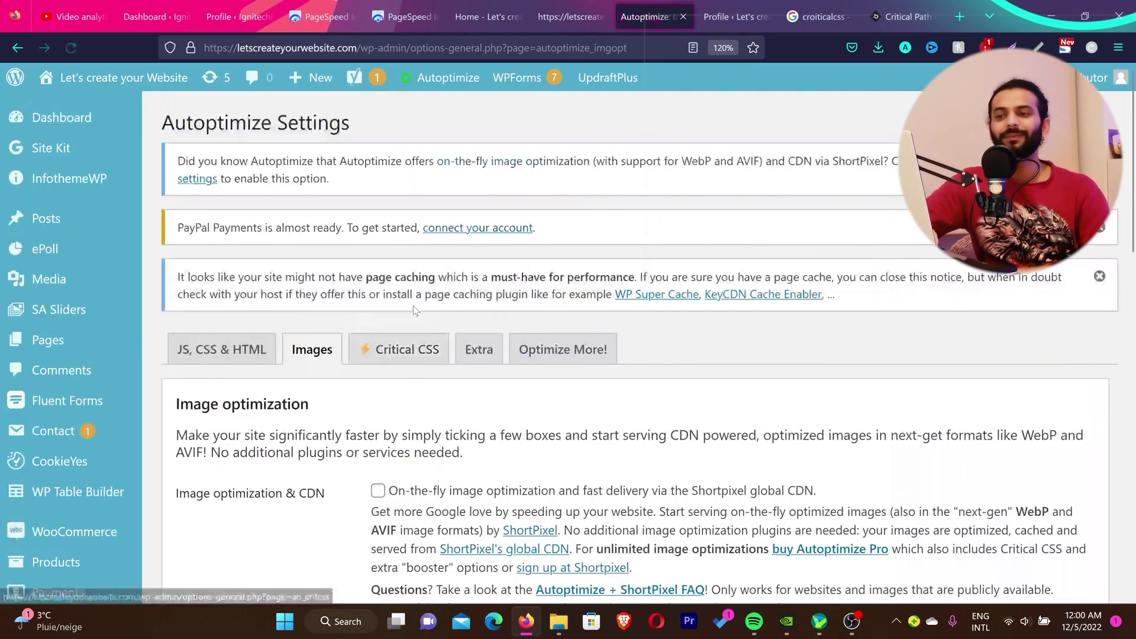
# - Review Autoptimize's image optimization settings and its Critical CSS rules and service information
pyautogui.scroll(-3, 413, 305)
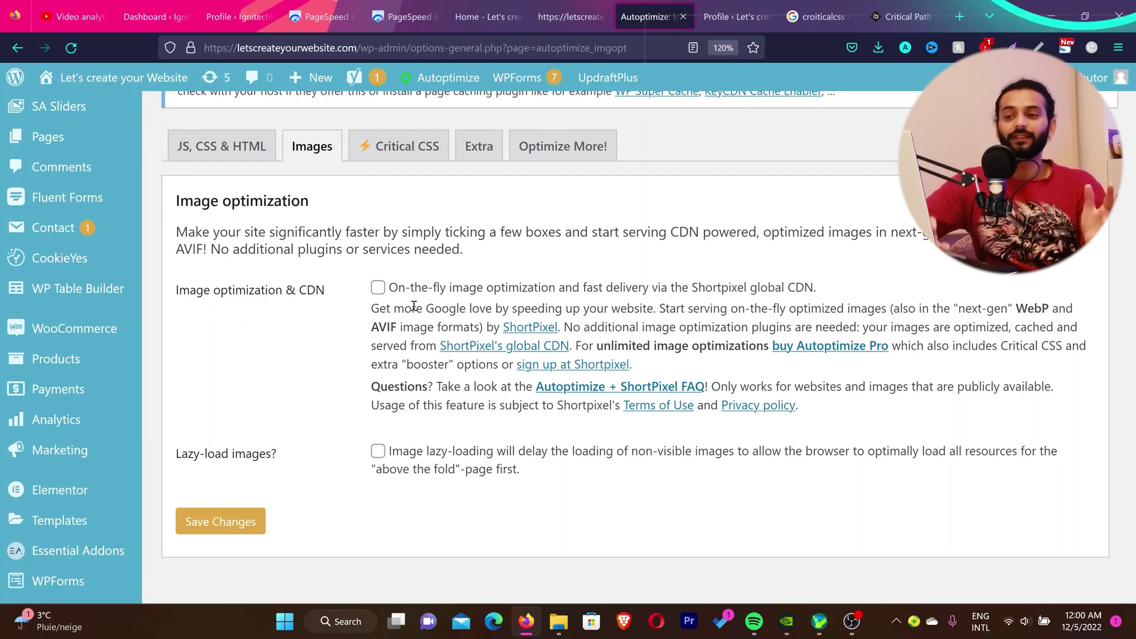
pyautogui.click(414, 151)
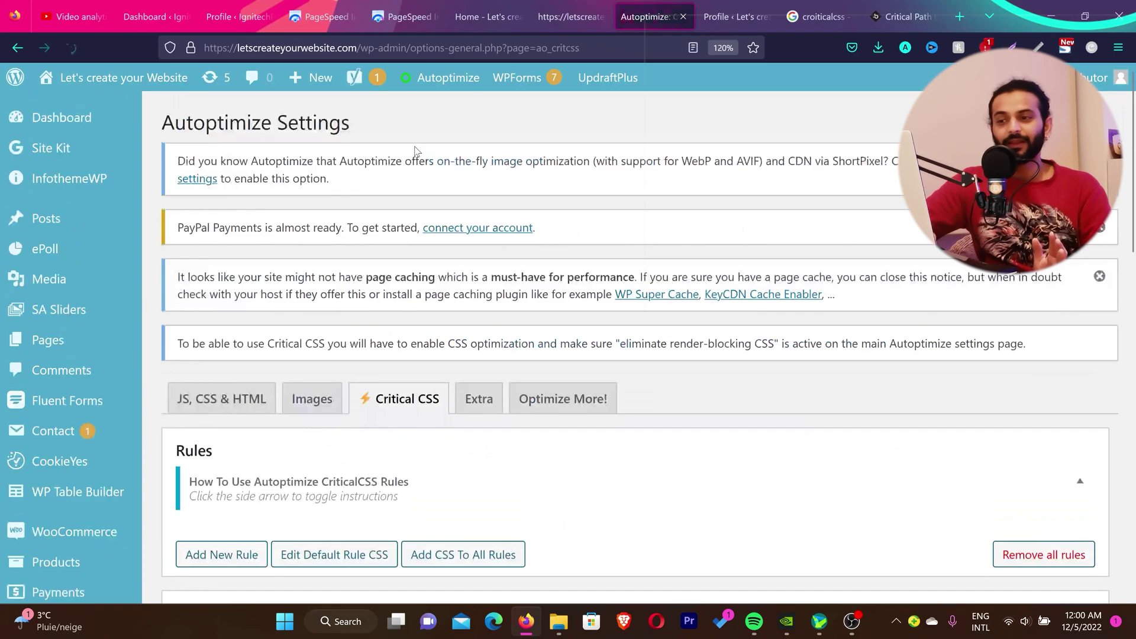
pyautogui.scroll(-4, 477, 404)
pyautogui.scroll(-2, 477, 404)
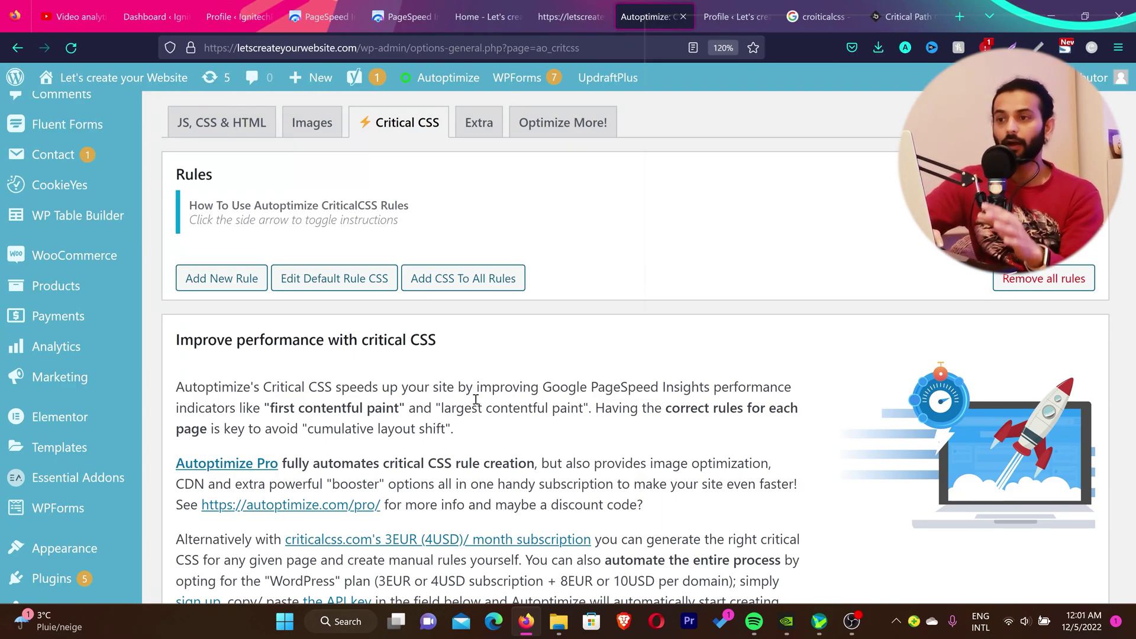
# - Set Google Fonts to "Combine and link deferred in head" in Autoptimize's extra optimizations
pyautogui.click(479, 122)
pyautogui.scroll(-4, 523, 318)
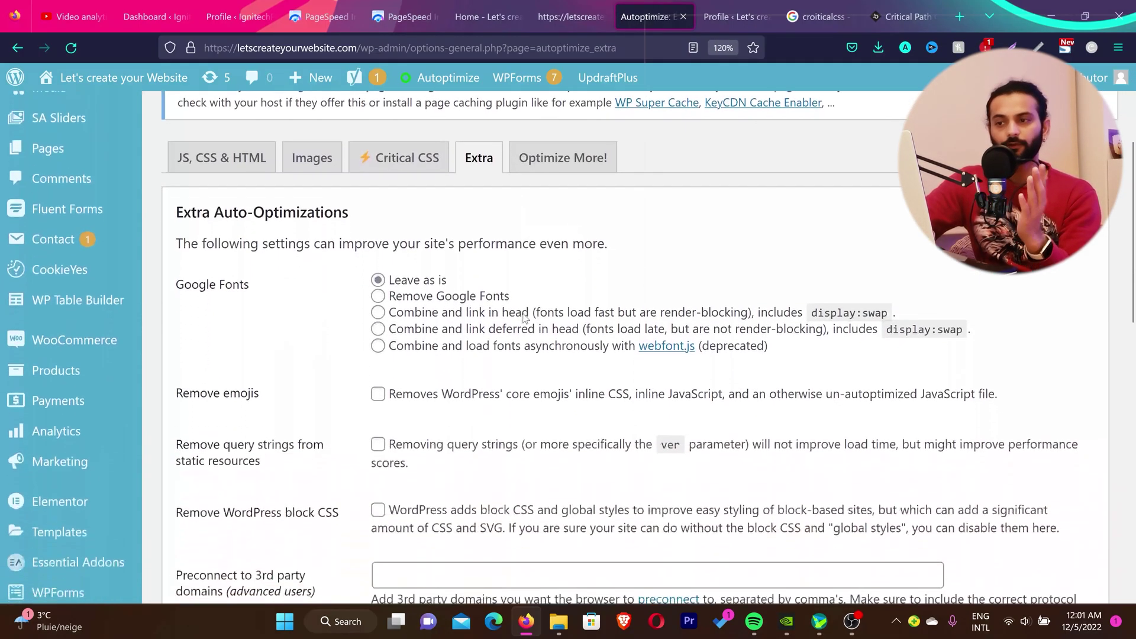
pyautogui.click(378, 286)
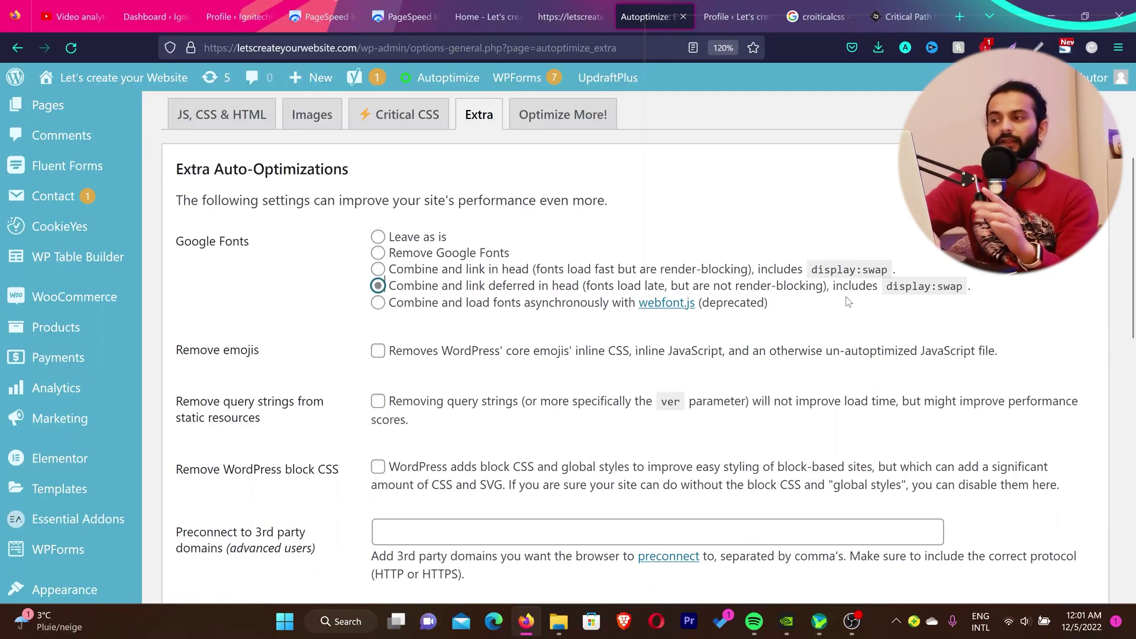
pyautogui.moveTo(887, 294); pyautogui.dragTo(967, 286)
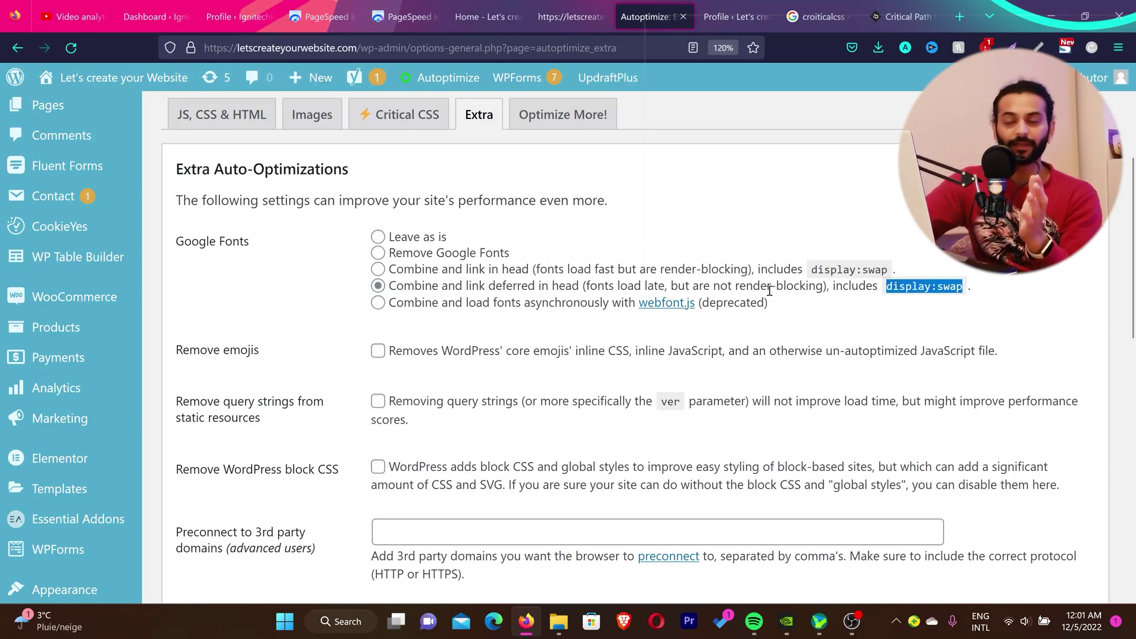
# - Enable removal of emojis, query strings from static resources and WordPress block CSS, and save the extra optimization settings
pyautogui.scroll(-1, 453, 407)
pyautogui.click(378, 293)
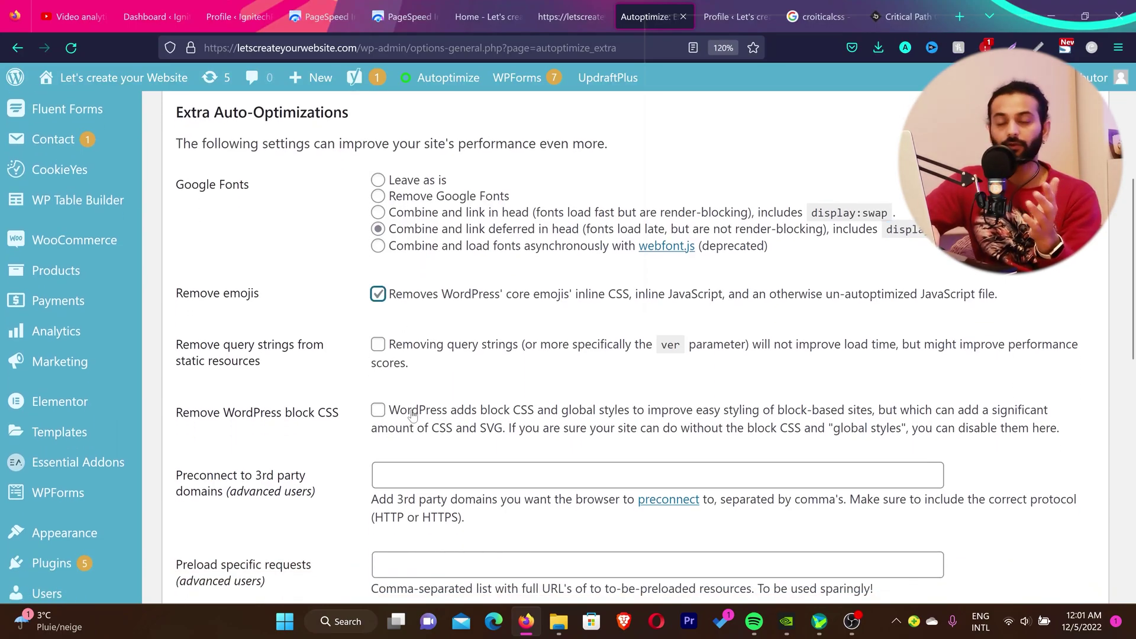
pyautogui.scroll(-1, 412, 416)
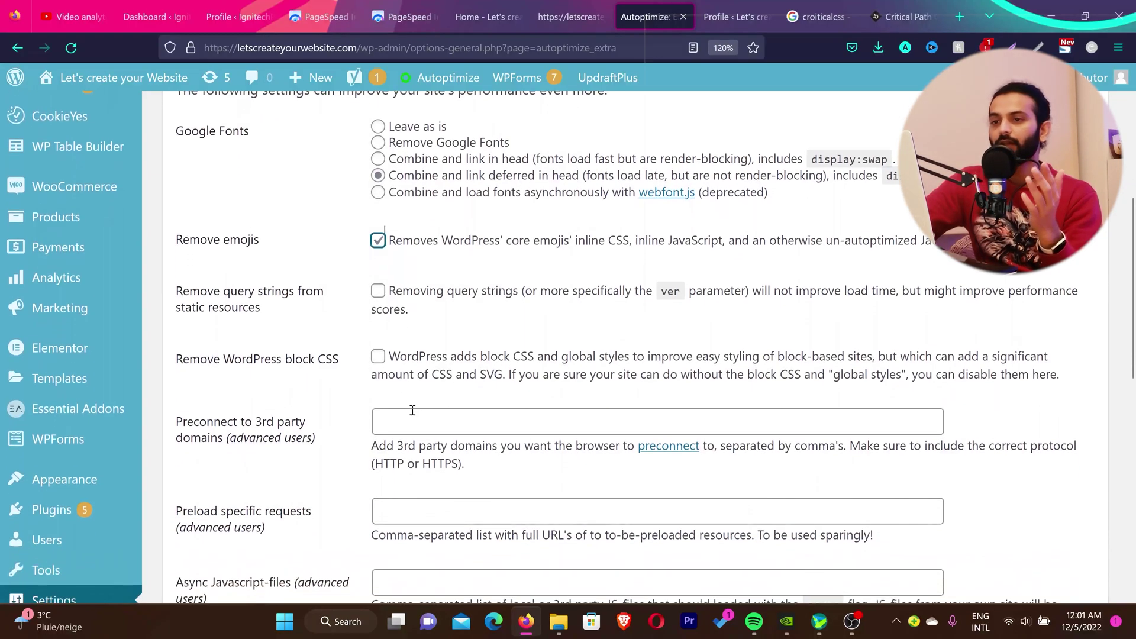
pyautogui.click(377, 291)
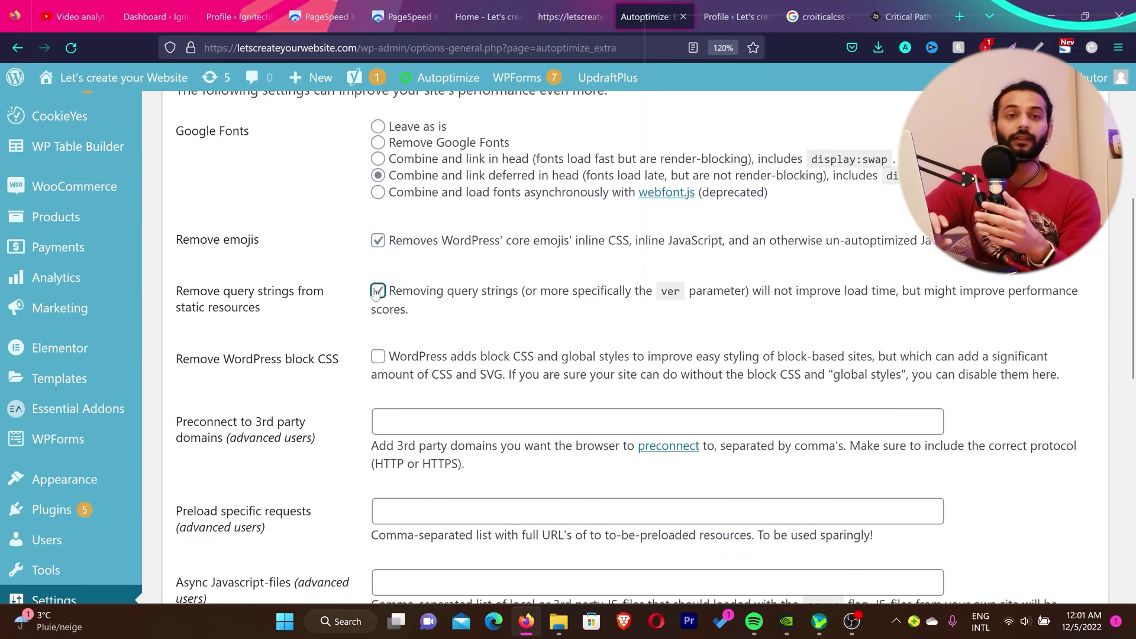
pyautogui.click(377, 357)
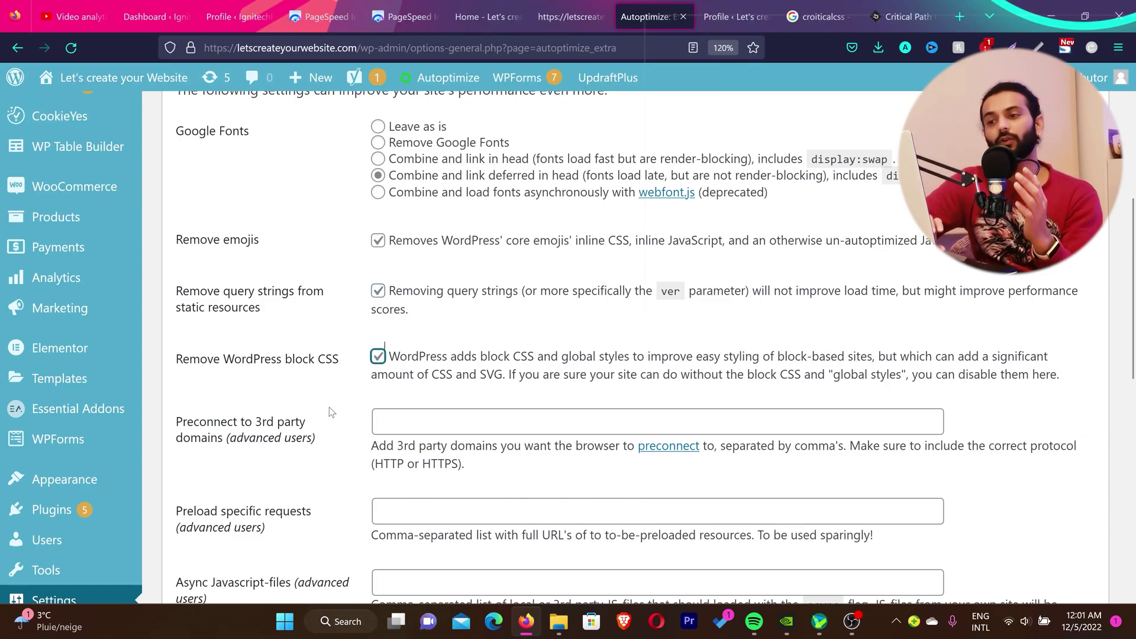
pyautogui.scroll(-5, 329, 408)
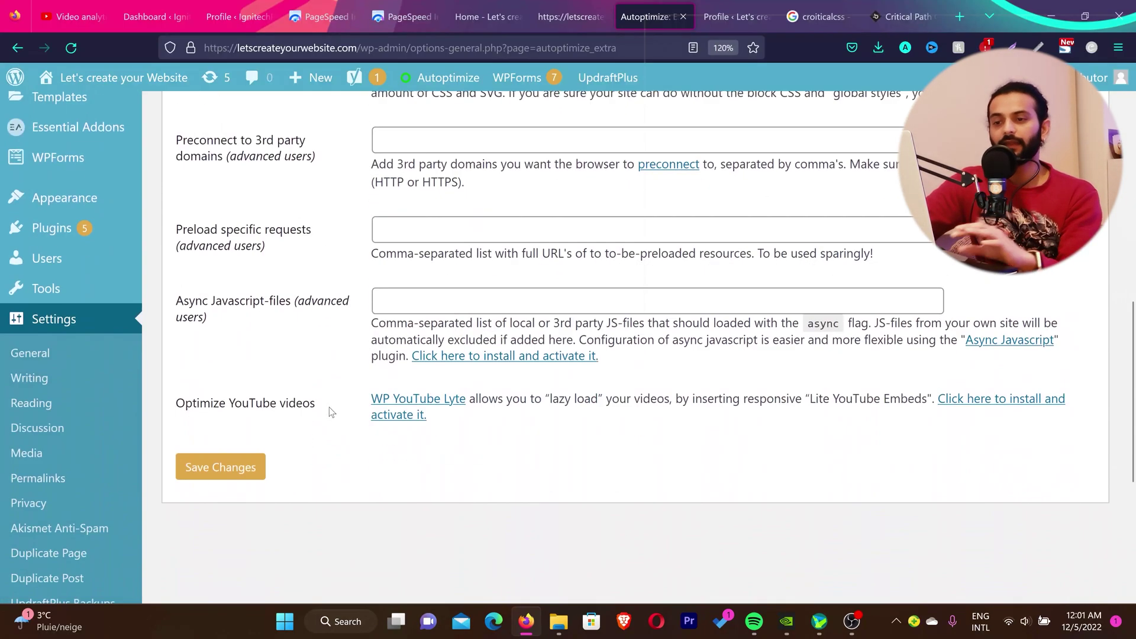
pyautogui.click(222, 467)
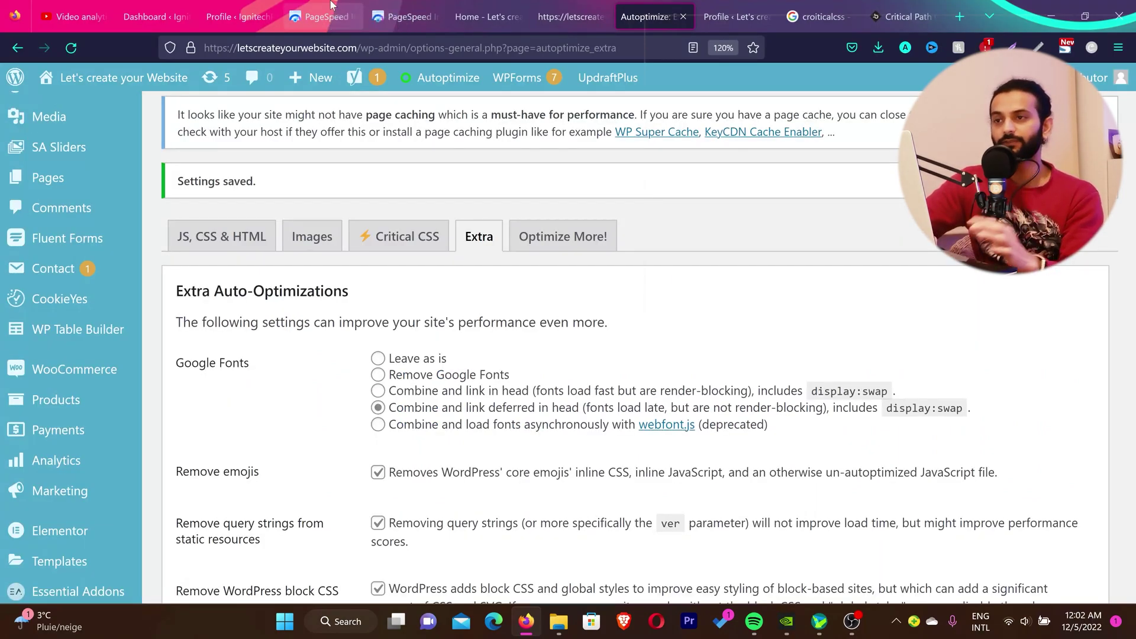
# - Examine the render-blocking resources in the PageSpeed Insights mobile report, and return to Autoptimize's CSS options
pyautogui.click(330, 5)
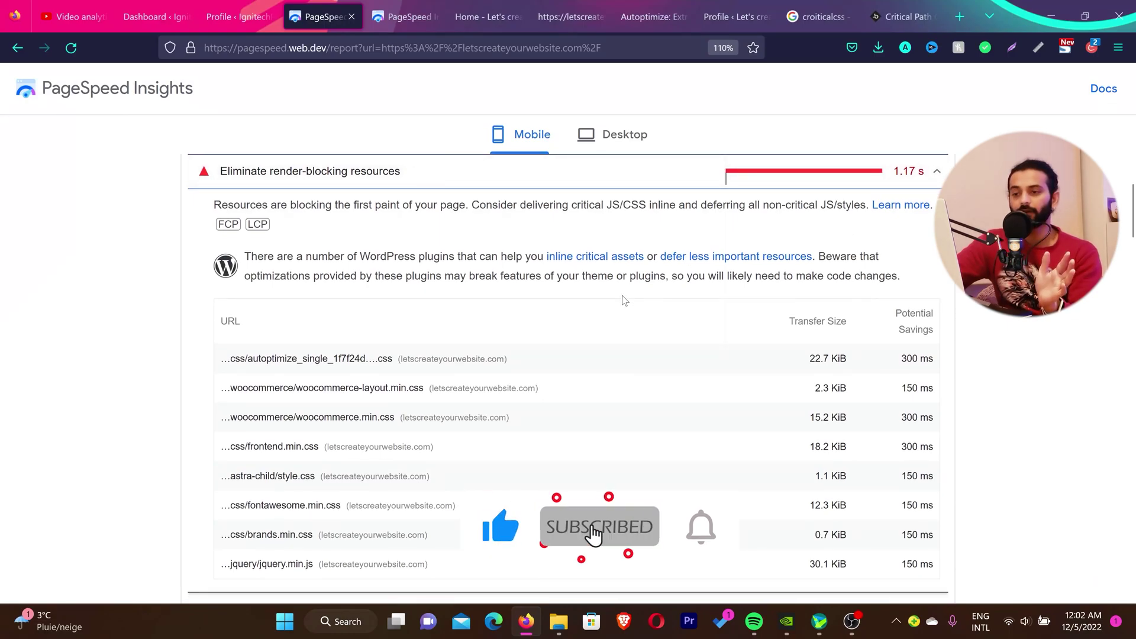
pyautogui.scroll(-1, 569, 376)
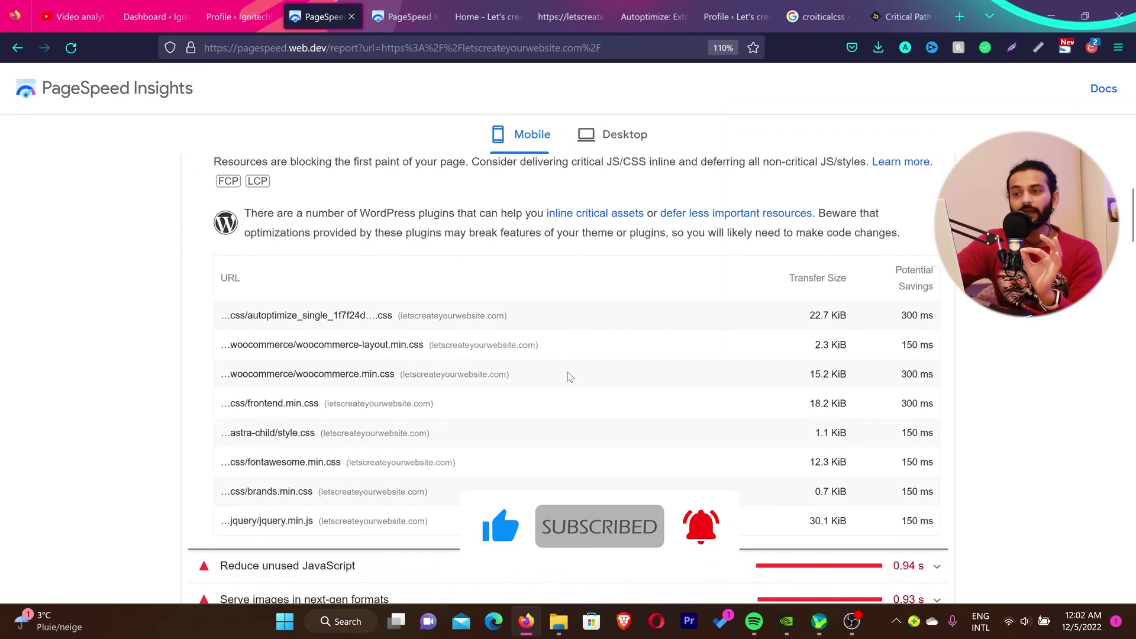
pyautogui.scroll(-1, 569, 377)
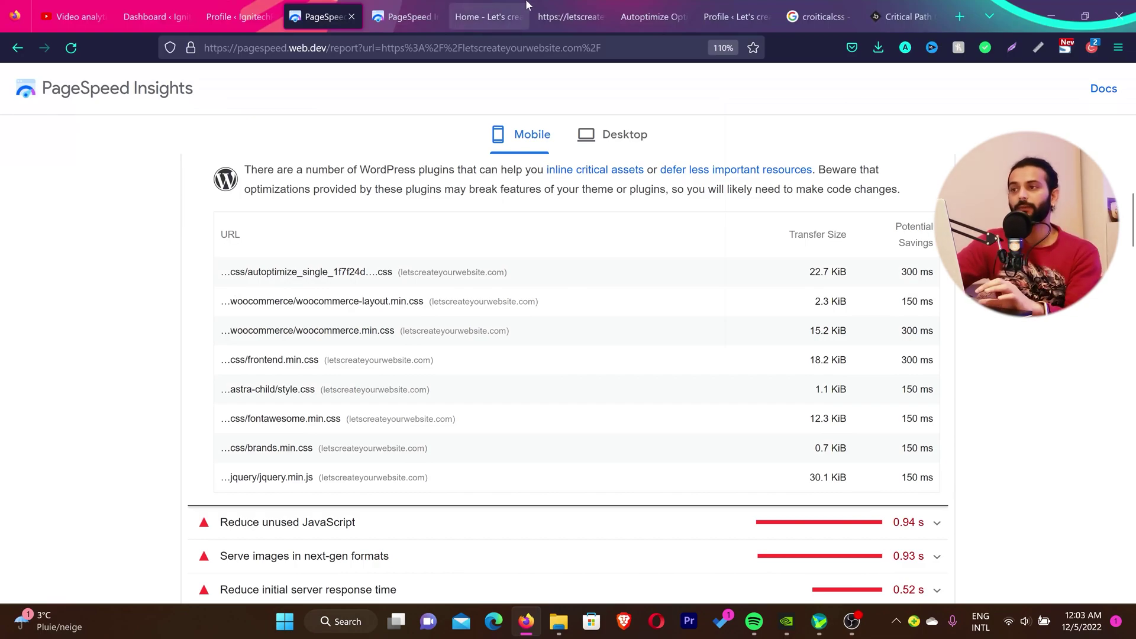
pyautogui.click(612, 18)
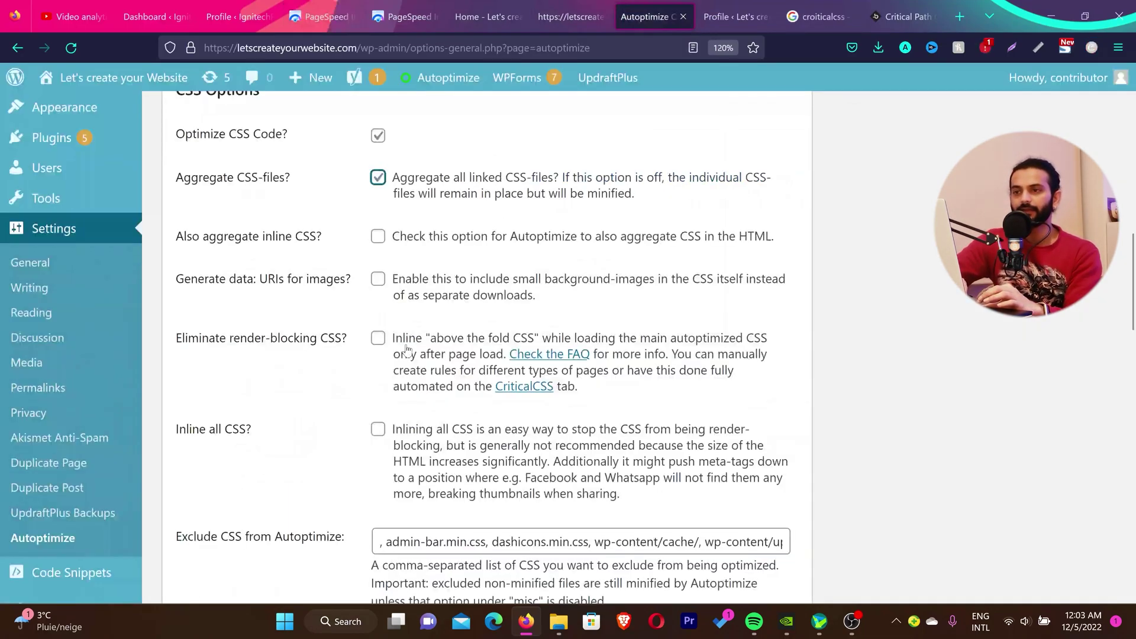
# - Keep aggregation of linked CSS files enabled and turn on inlining of all CSS in Autoptimize's CSS options
pyautogui.click(377, 179)
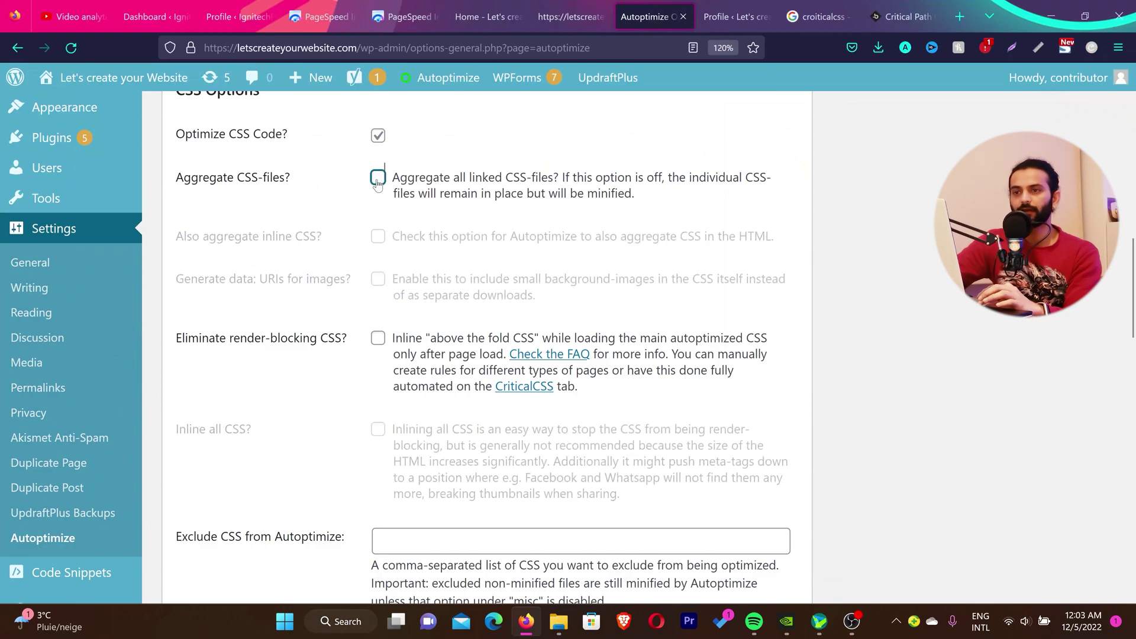
pyautogui.click(378, 179)
pyautogui.scroll(-1, 330, 266)
pyautogui.click(378, 403)
# - Remove wp-content/cache/ and wp-content/uploads/ from the CSS exclusion list, and save the changes while emptying the cache
pyautogui.click(770, 514)
pyautogui.hotkey('ctrl', 'shift', 'Left')
pyautogui.hotkey('ctrl', 'shift', 'Left')
pyautogui.hotkey('ctrl', 'shift', 'Left')
pyautogui.hotkey('ctrl', 'shift', 'Left')
pyautogui.hotkey('ctrl', 'shift', 'Left')
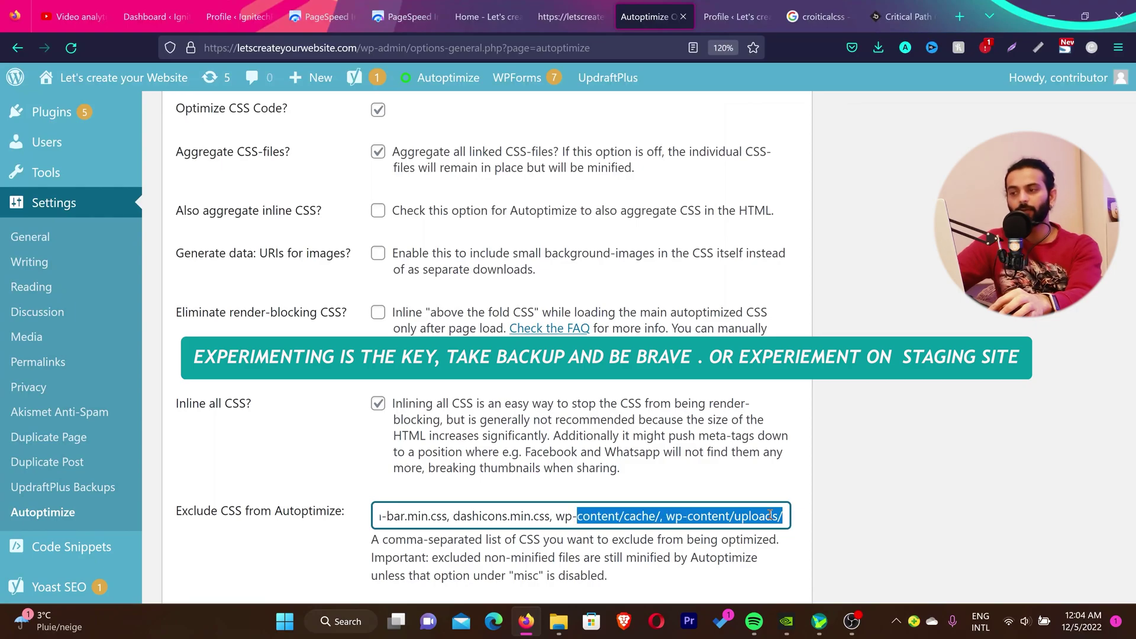
pyautogui.hotkey('ctrl', 'shift', 'Left')
pyautogui.press('BackSpace')
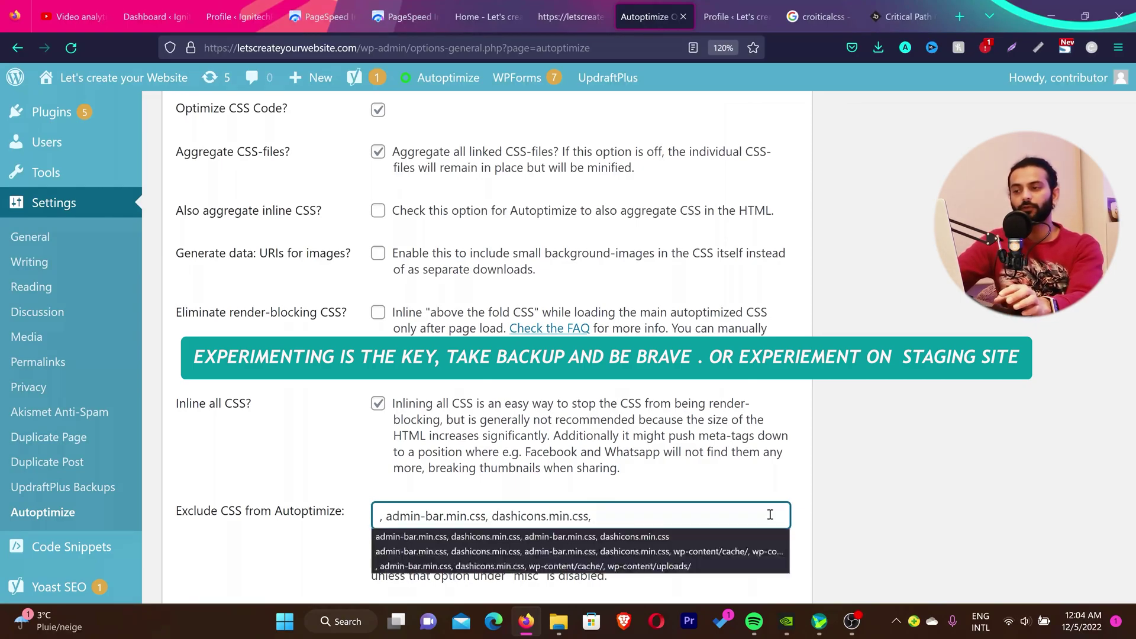
pyautogui.click(914, 506)
pyautogui.scroll(-15, 914, 506)
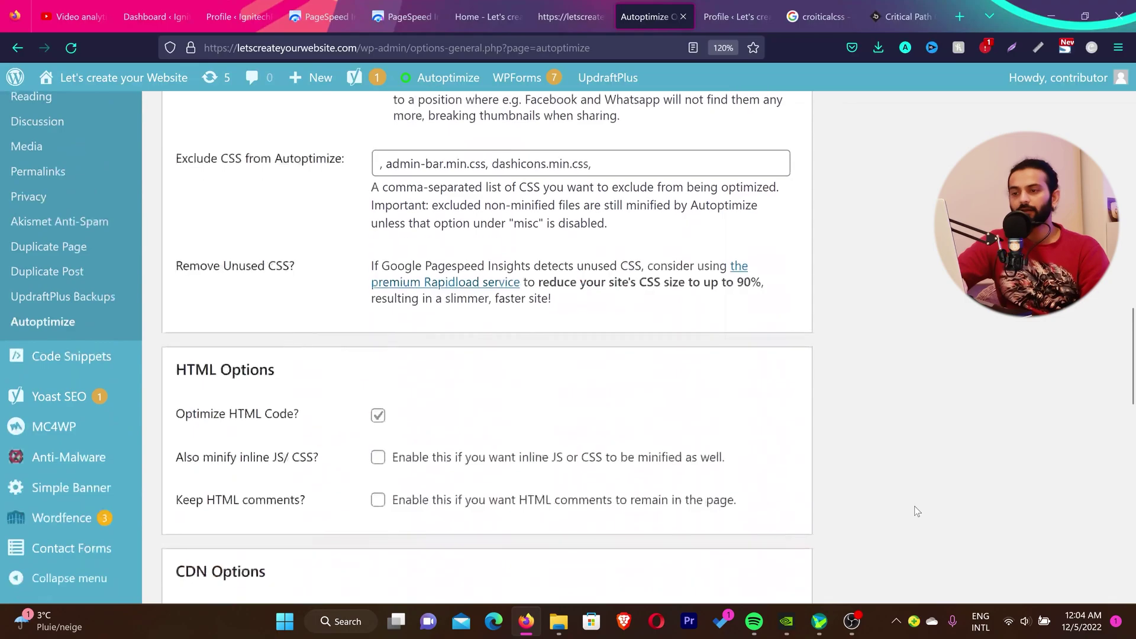
pyautogui.click(350, 510)
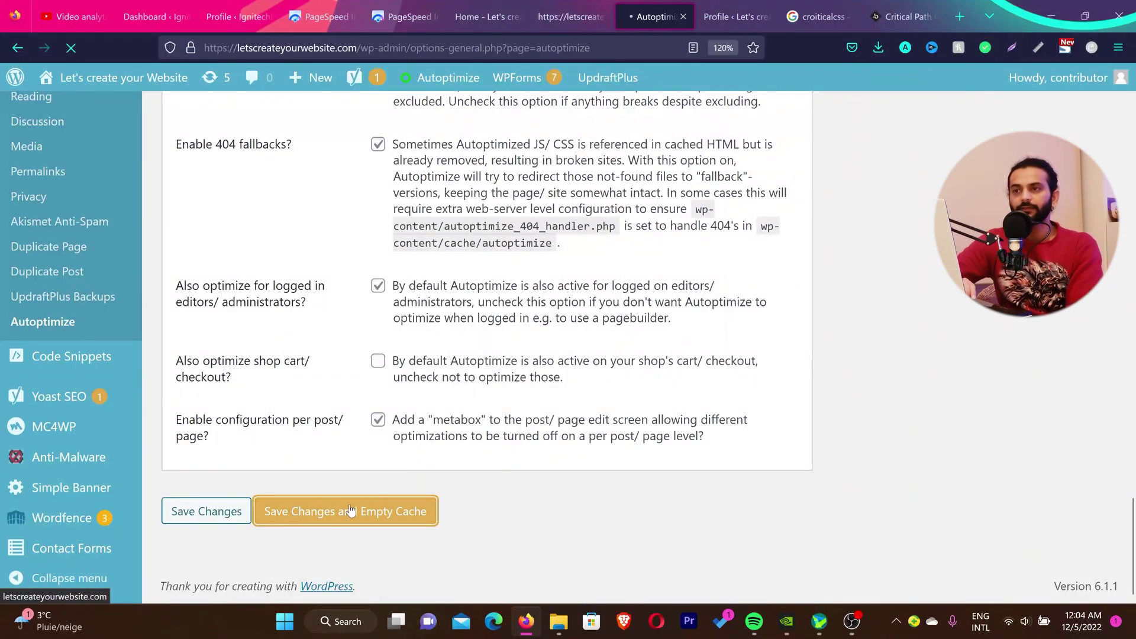
# - Rerun the PageSpeed Insights analysis of the site and review the mobile report's scores, opportunities and diagnostics
pyautogui.click(323, 16)
pyautogui.scroll(10, 853, 279)
pyautogui.scroll(2, 854, 280)
pyautogui.click(914, 145)
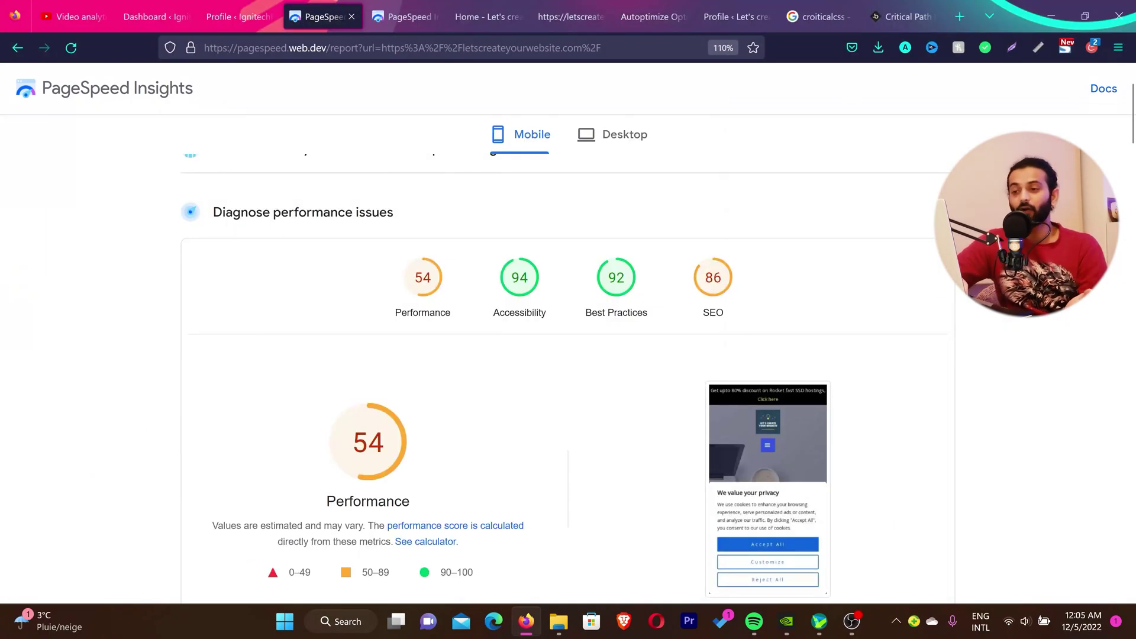
pyautogui.scroll(-5, 568, 355)
pyautogui.scroll(-10, 568, 379)
pyautogui.scroll(-1, 568, 355)
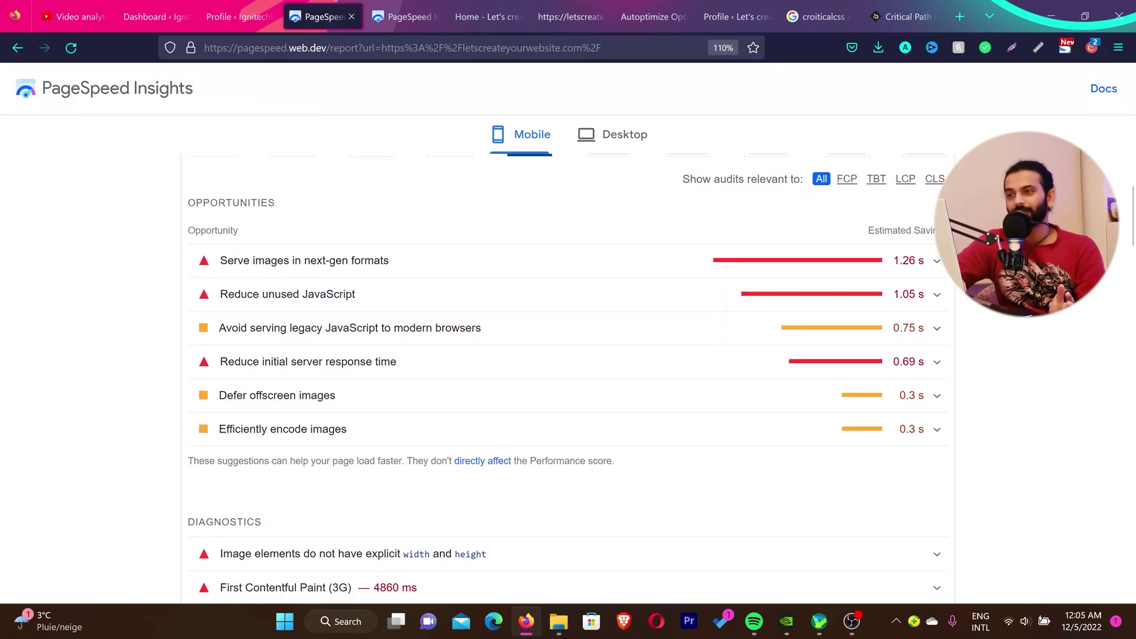
pyautogui.scroll(-6, 568, 379)
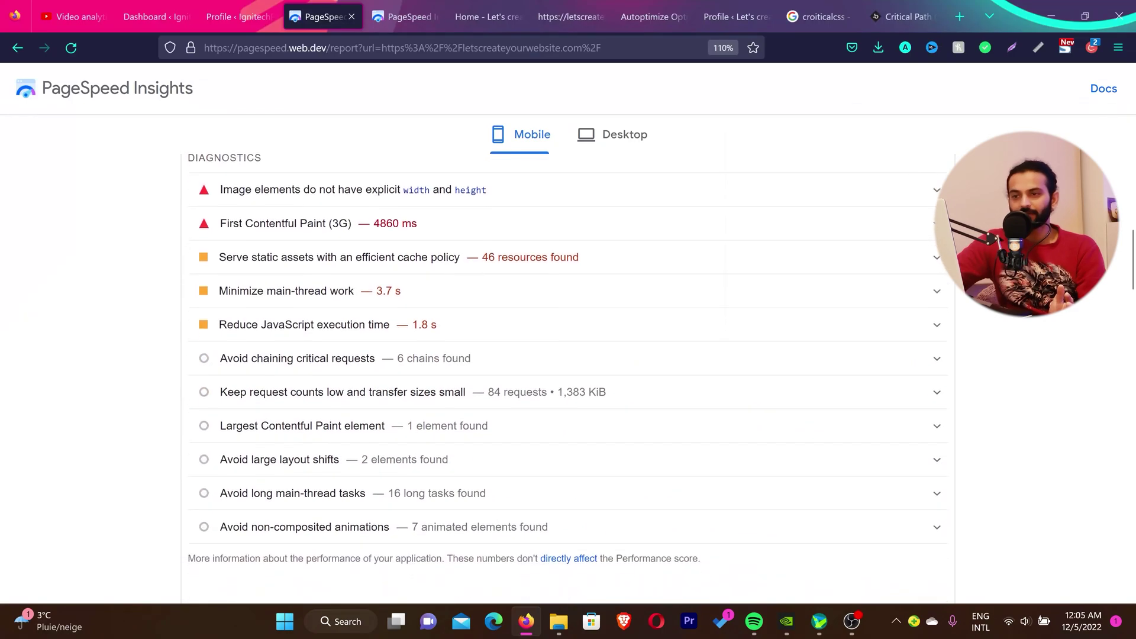
pyautogui.scroll(-2, 568, 379)
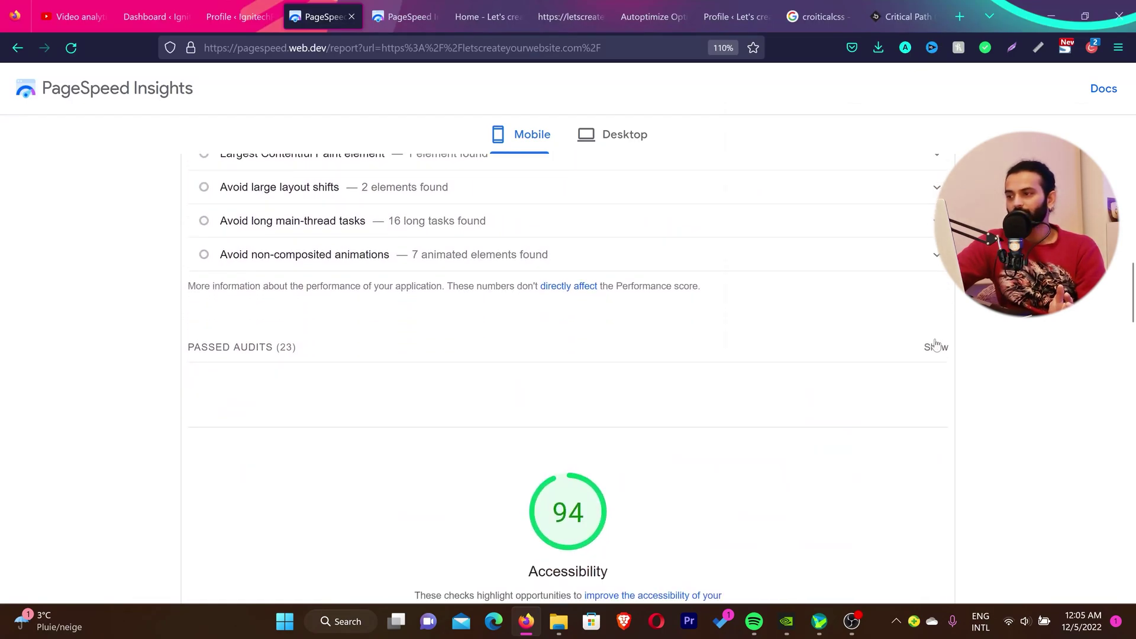
# - Show the passed audits in the mobile report and expand the details of "Eliminate render-blocking resources"
pyautogui.click(935, 350)
pyautogui.scroll(-2, 626, 392)
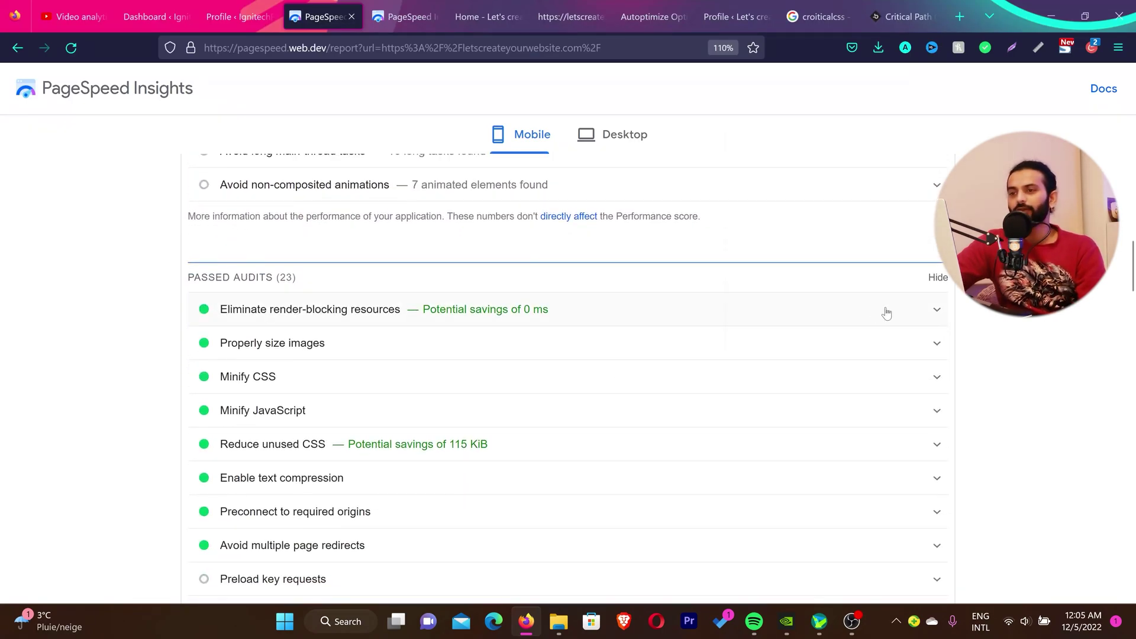
pyautogui.click(893, 312)
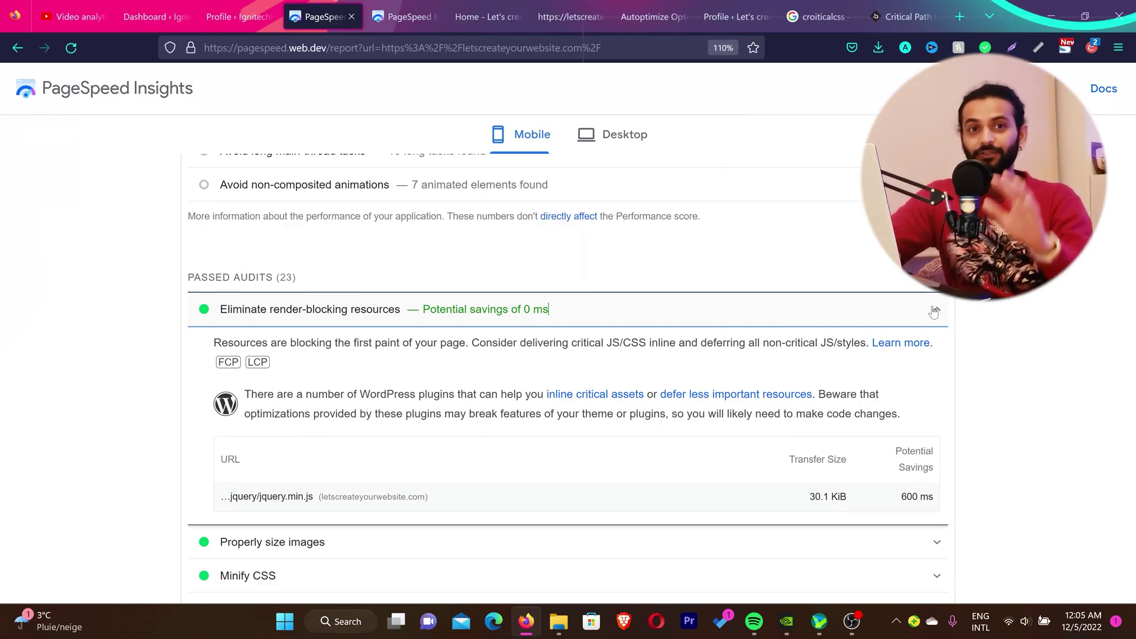
# - Reload the site's homepage to check it, and turn off Autoptimize's CSS code optimization, saving the changes and emptying the cache
pyautogui.click(491, 5)
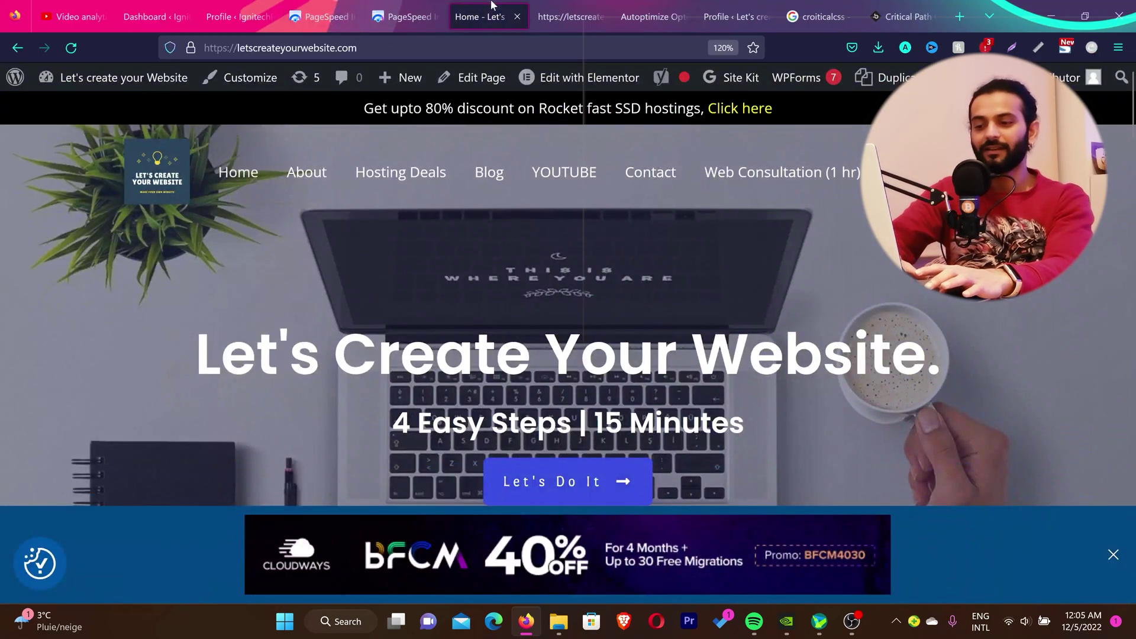
pyautogui.press('F5')
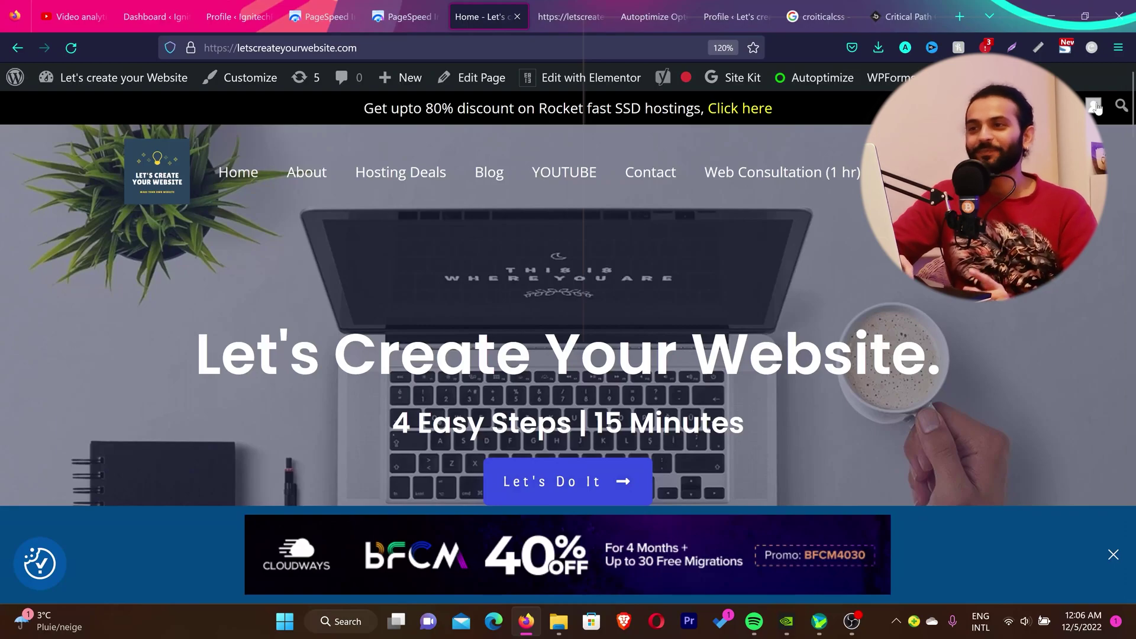
pyautogui.click(634, 8)
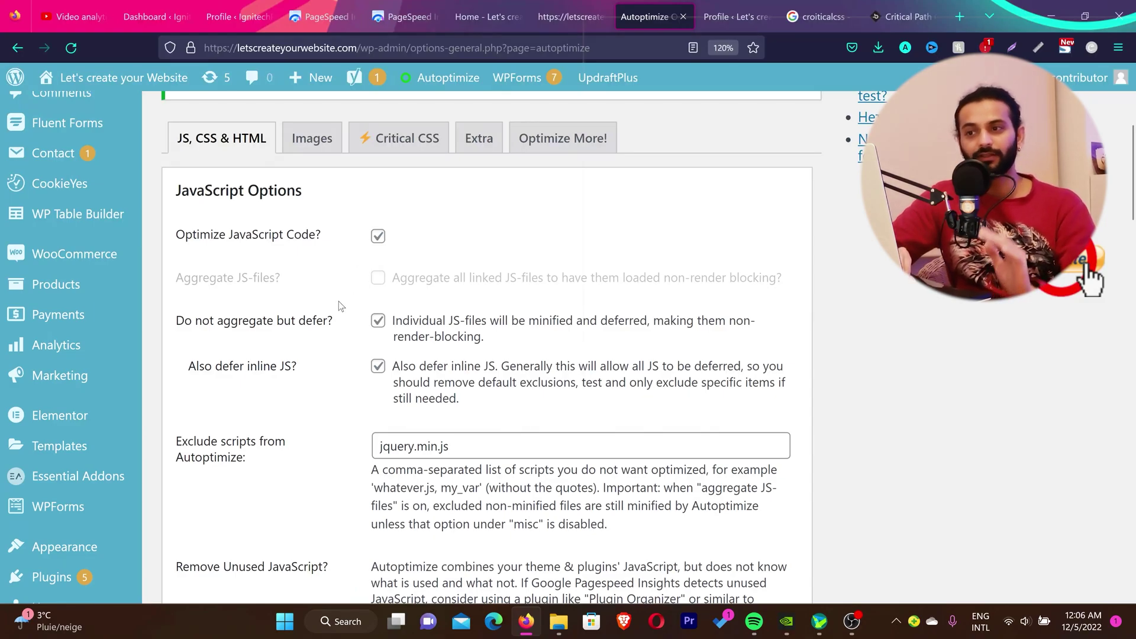
pyautogui.scroll(-7, 339, 301)
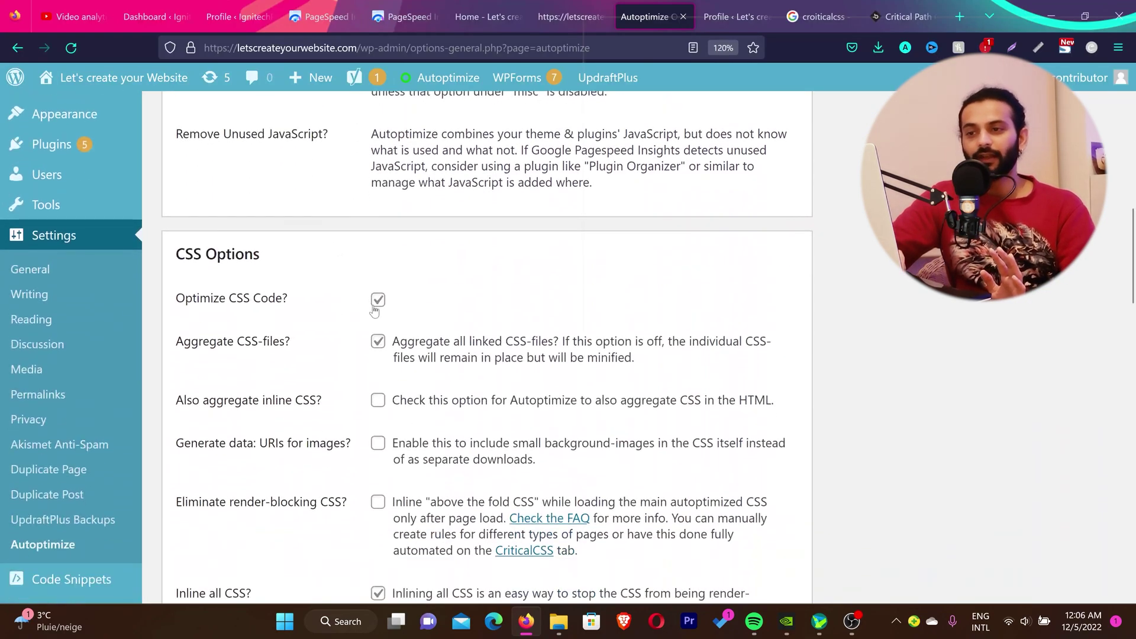
pyautogui.click(378, 300)
pyautogui.scroll(6, 402, 249)
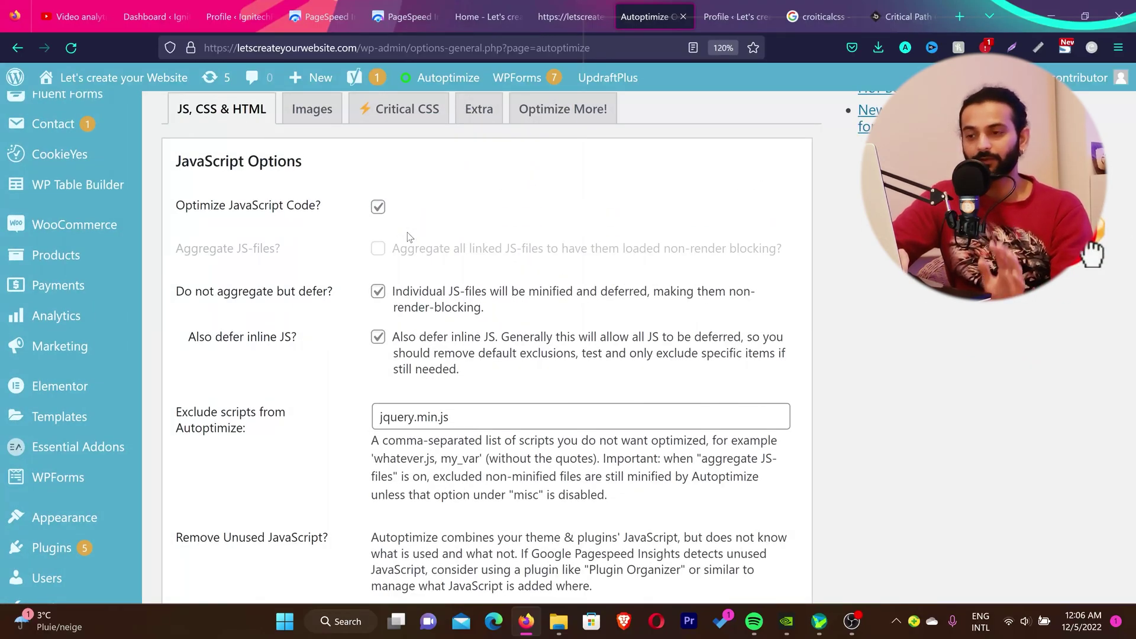
pyautogui.scroll(-20, 407, 237)
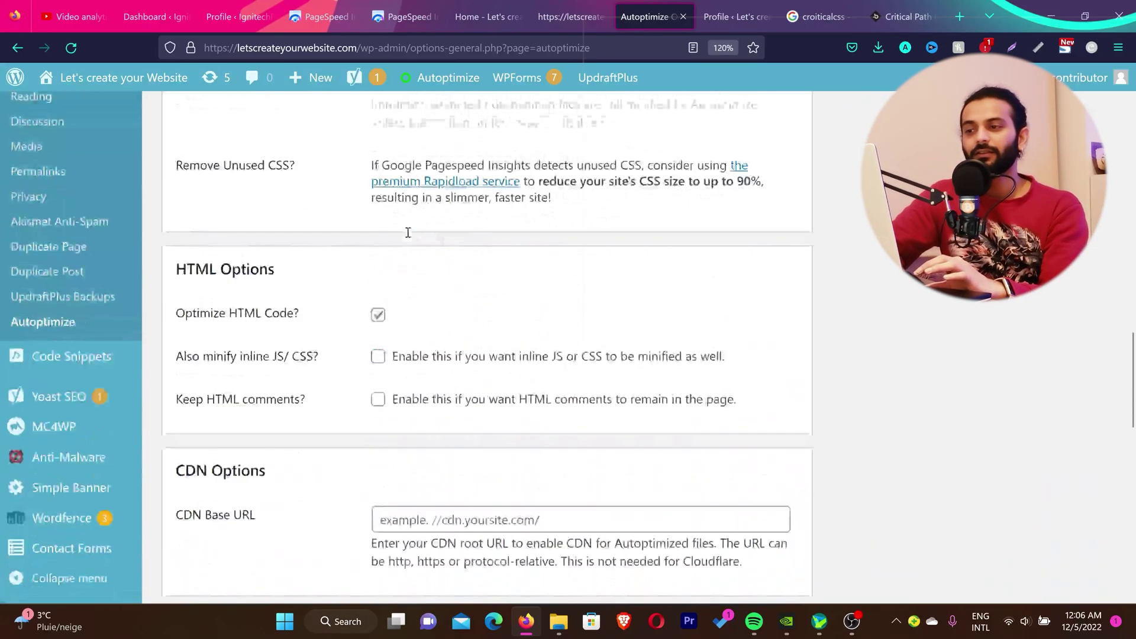
pyautogui.click(343, 520)
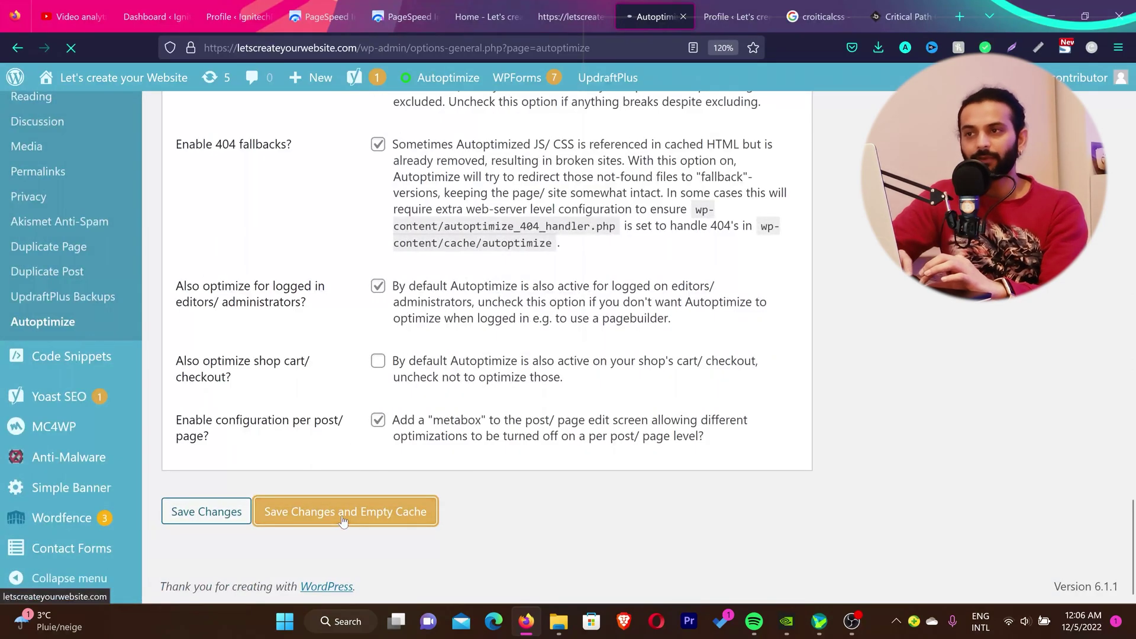
# - Reload the homepage to check its layout with CSS optimization turned off, and return to the Autoptimize settings
pyautogui.click(483, 6)
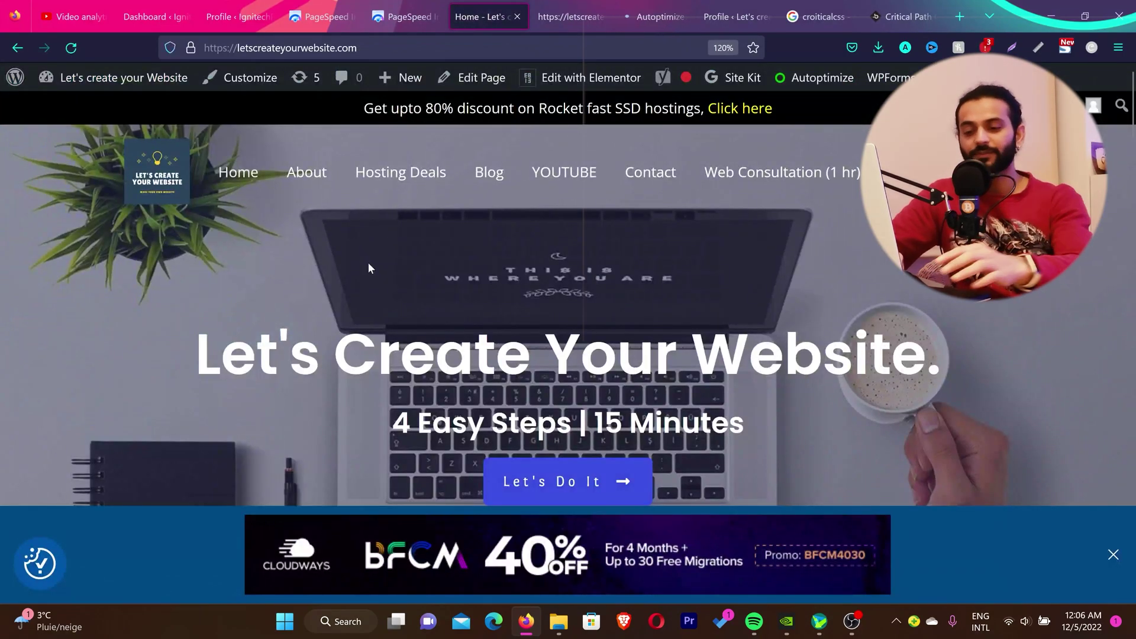
pyautogui.press('F5')
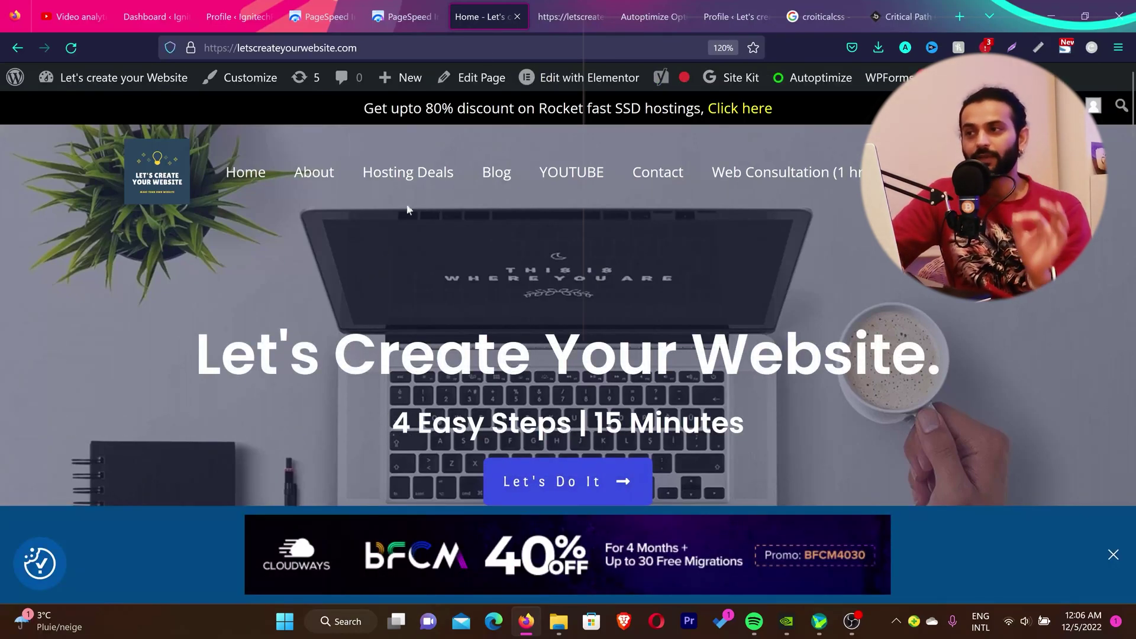
pyautogui.click(653, 16)
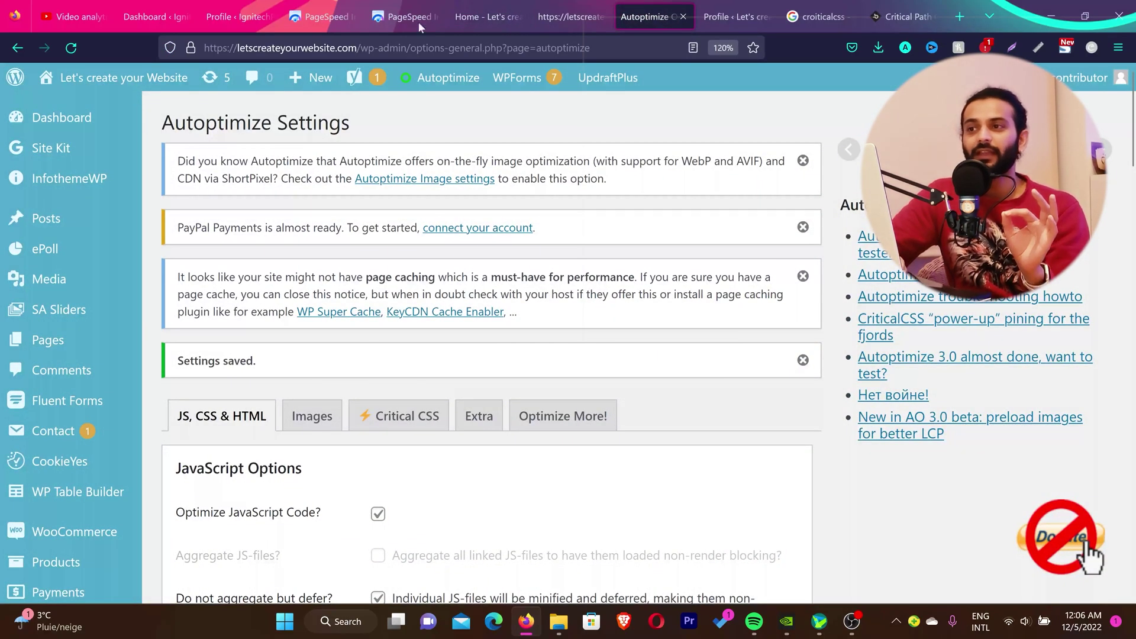
pyautogui.click(473, 6)
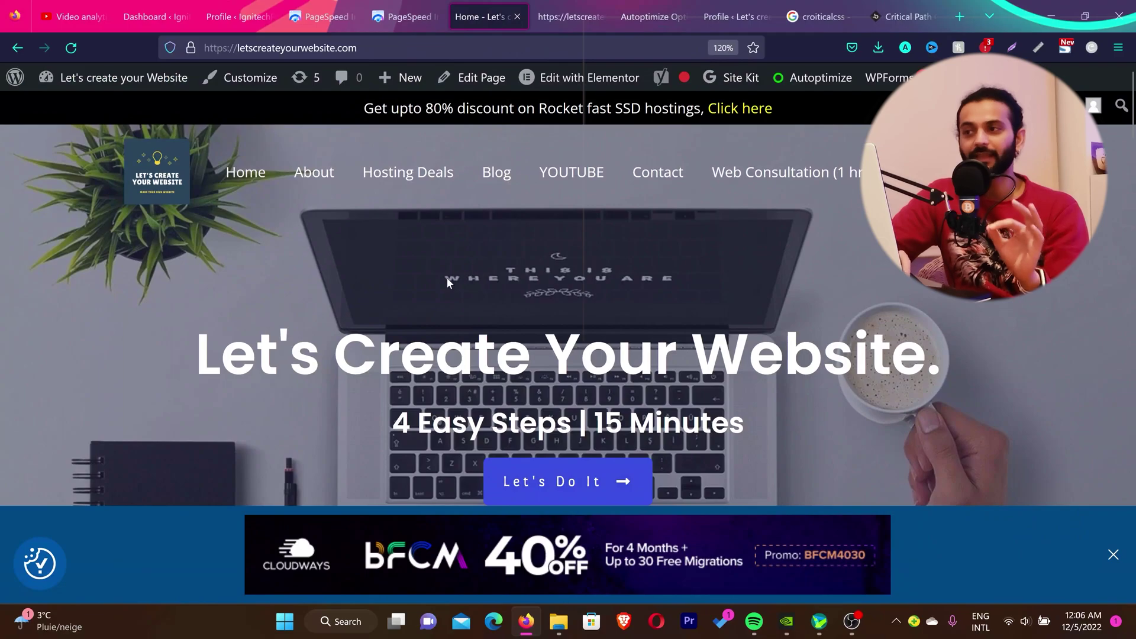
pyautogui.click(651, 16)
# - Re-enable CSS code optimization and turn off JavaScript code optimization in Autoptimize, saving the changes and emptying the cache
pyautogui.scroll(-2, 477, 407)
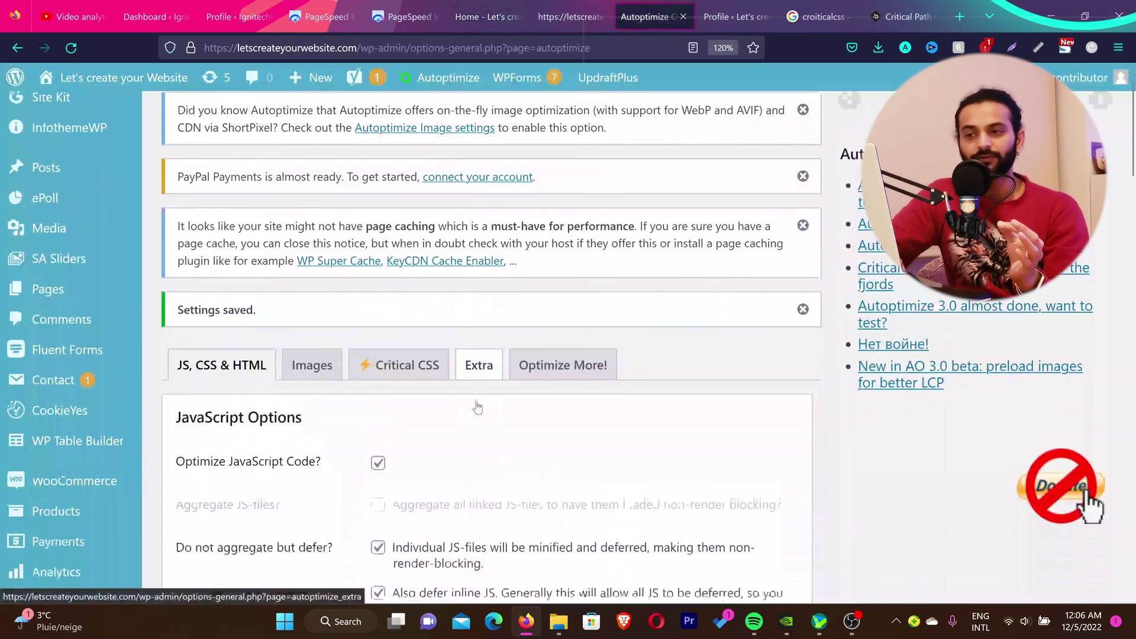
pyautogui.scroll(-4, 477, 407)
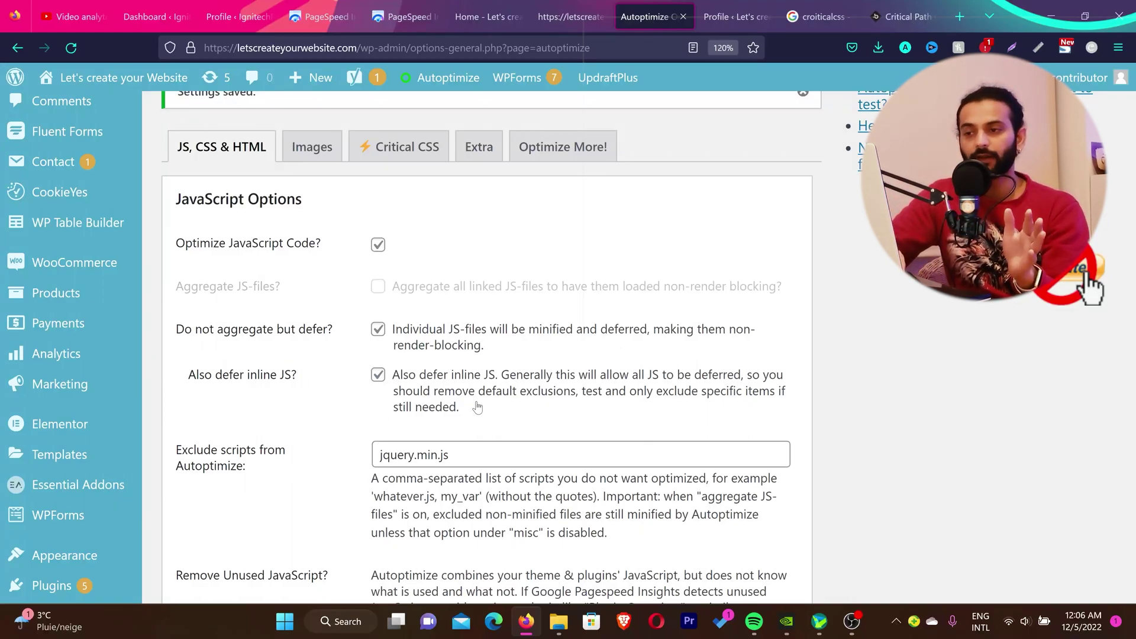
pyautogui.scroll(-6, 477, 407)
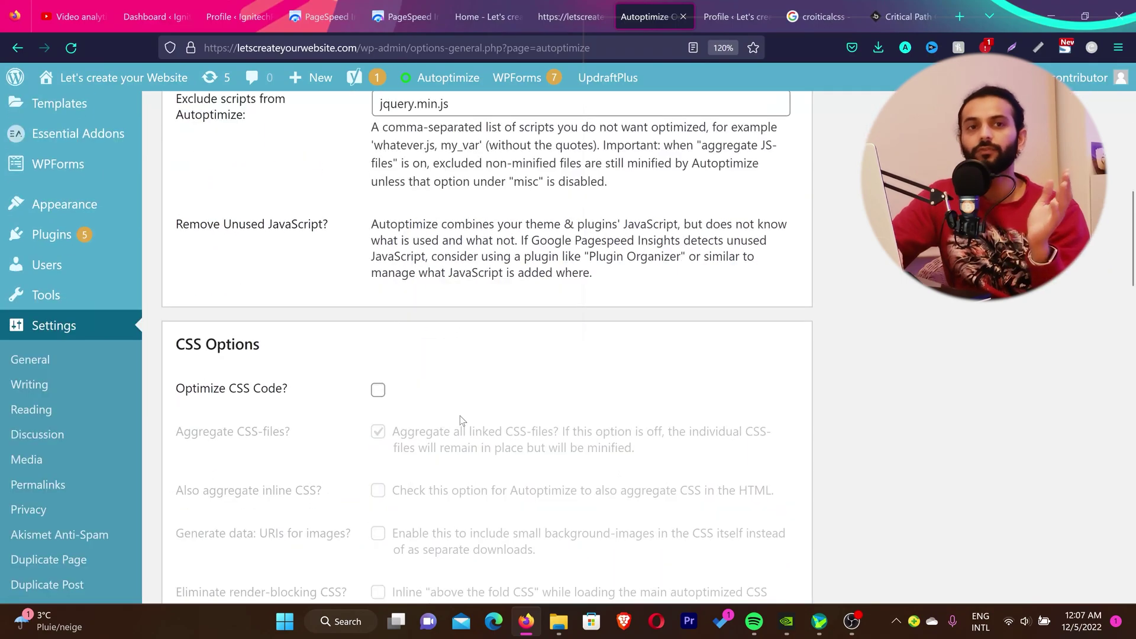
pyautogui.click(378, 390)
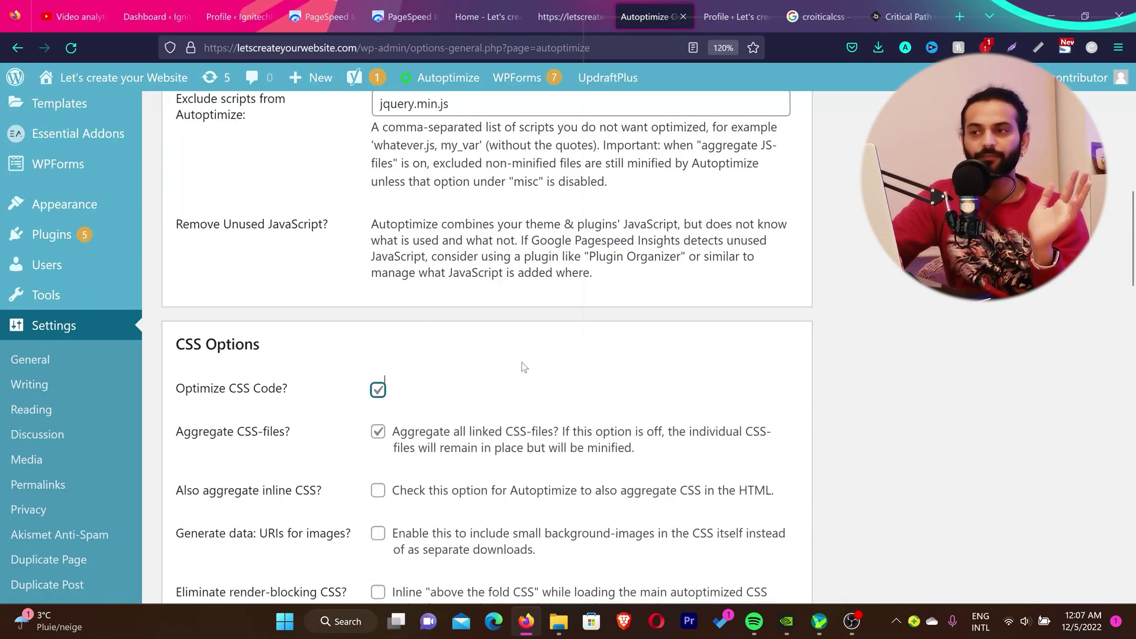
pyautogui.scroll(5, 473, 397)
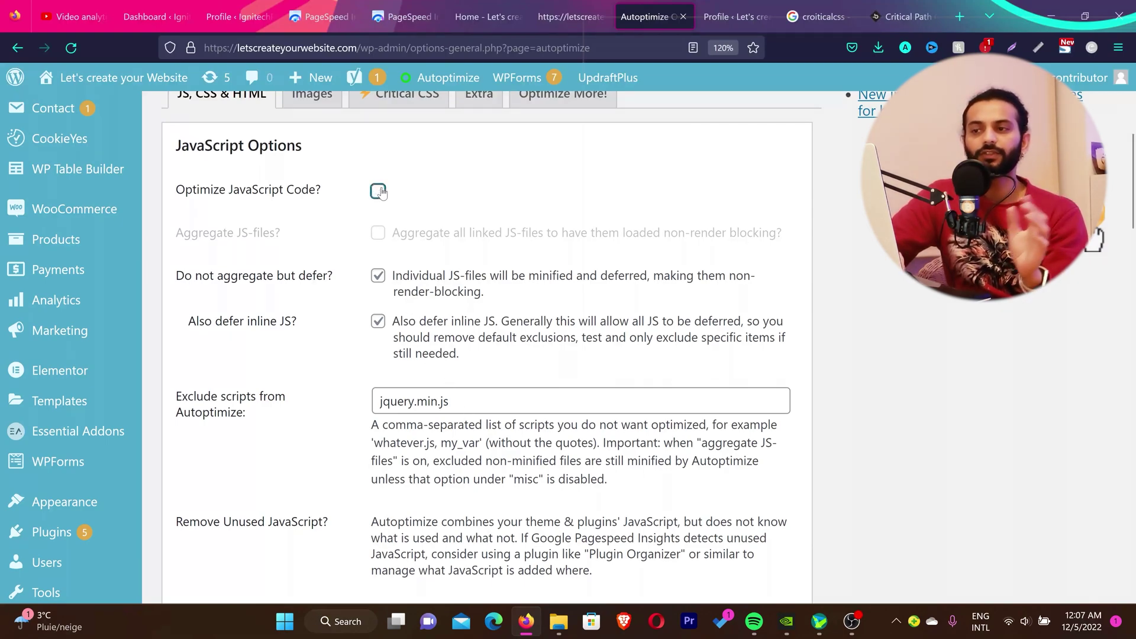
pyautogui.scroll(-15, 325, 483)
pyautogui.click(325, 503)
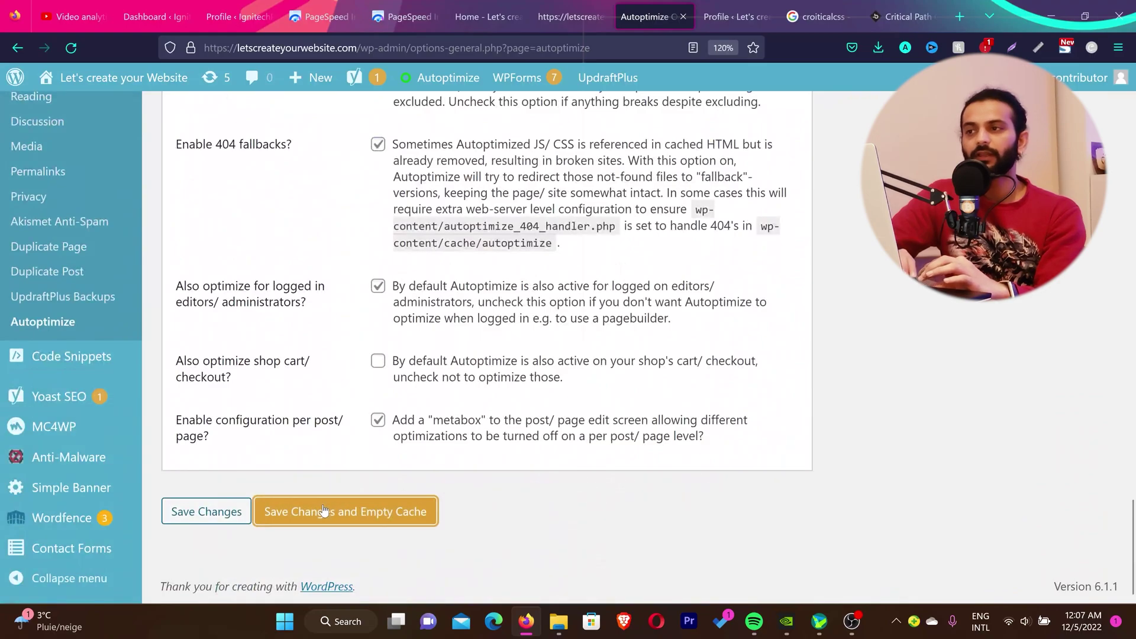
# - Open the homepage's page source and search it for ".js" to locate the loaded script files
pyautogui.hotkey('ctrl', 'shift', 'Tab')
pyautogui.hotkey('ctrl', 'shift', 'Tab')
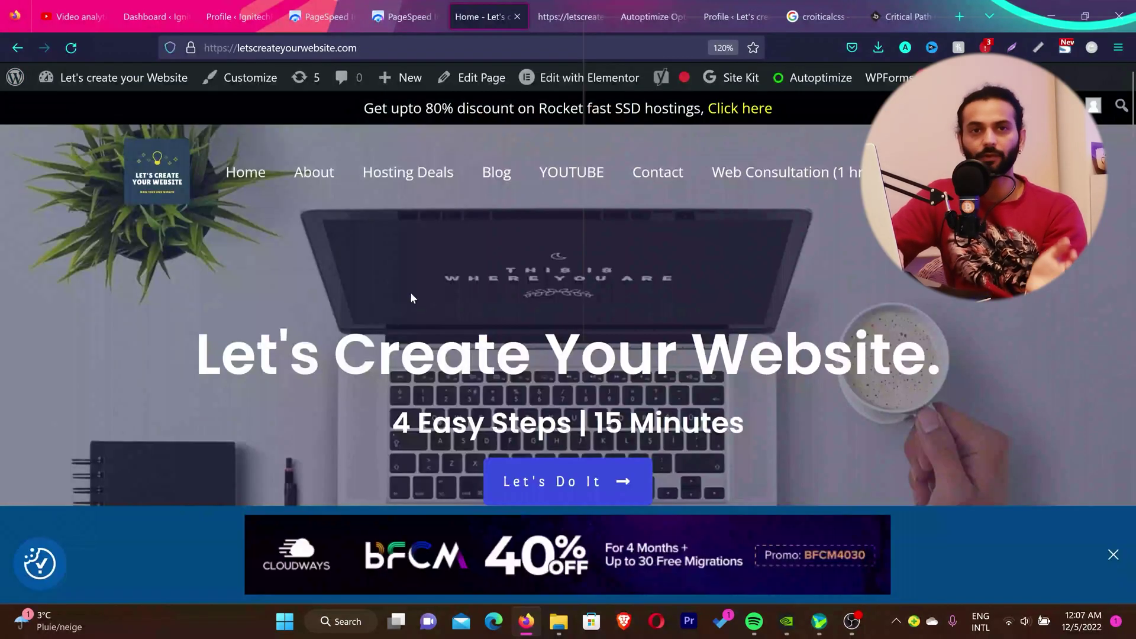
pyautogui.rightClick(356, 278)
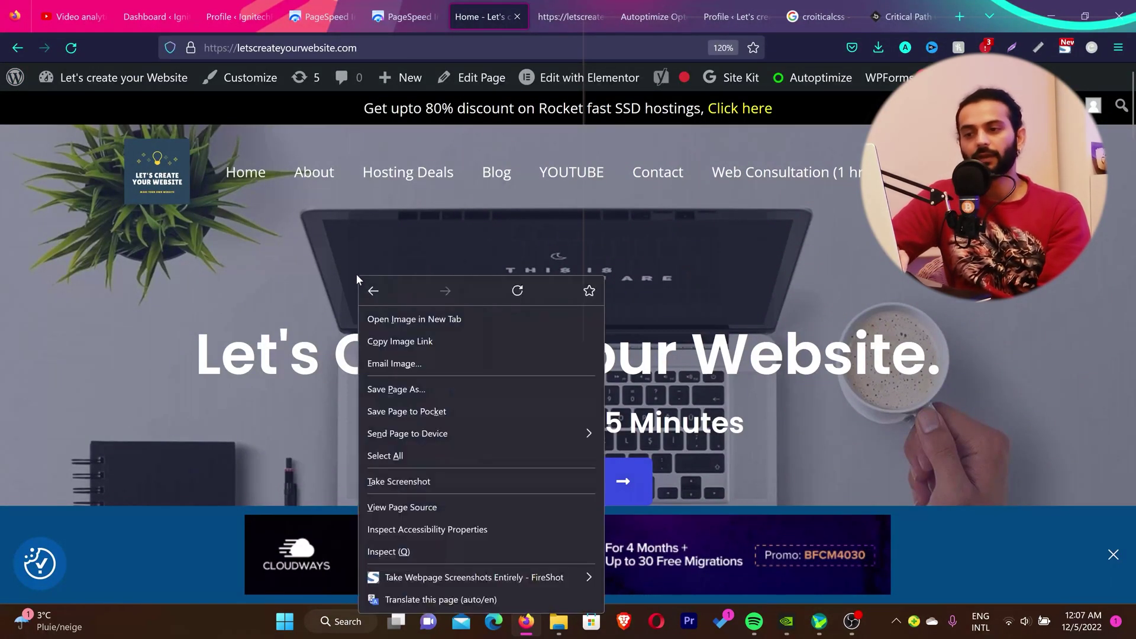
pyautogui.click(417, 507)
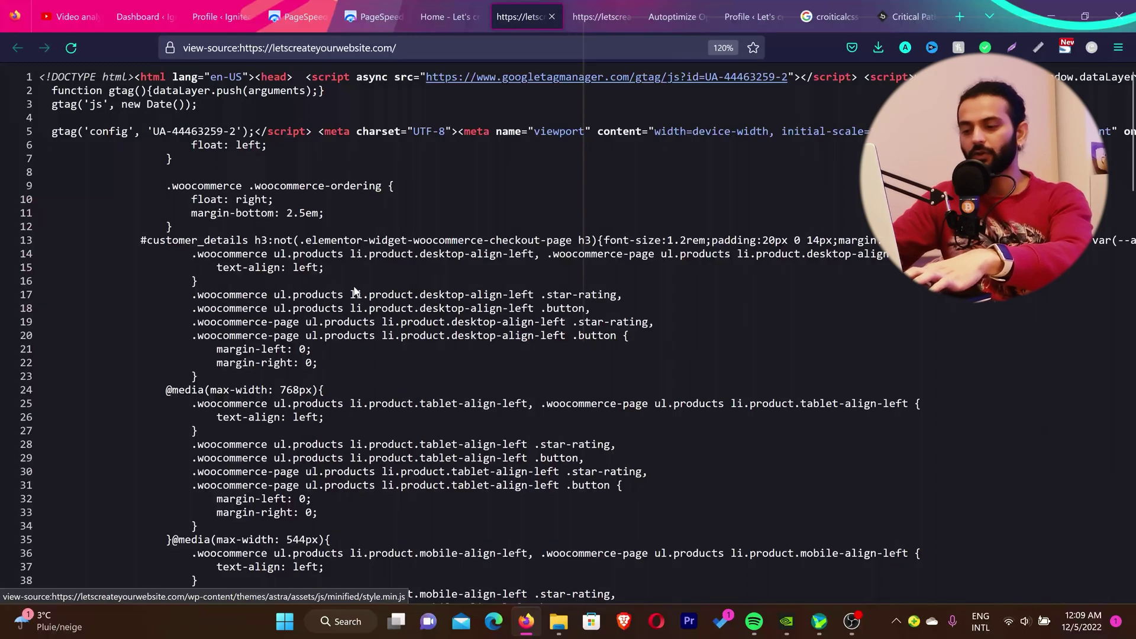
pyautogui.hotkey('ctrl', 'f')
pyautogui.write('.js')
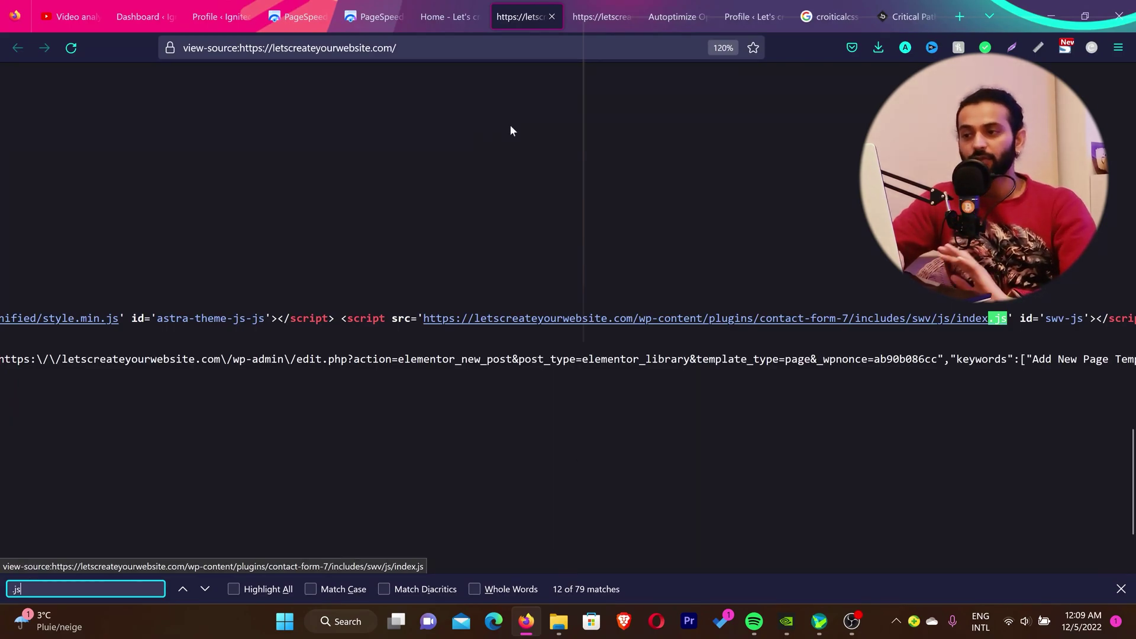
# - Check Autoptimize's script exclusion option, and copy the file name index.js from the Contact Form 7 script URL in the page source
pyautogui.click(657, 4)
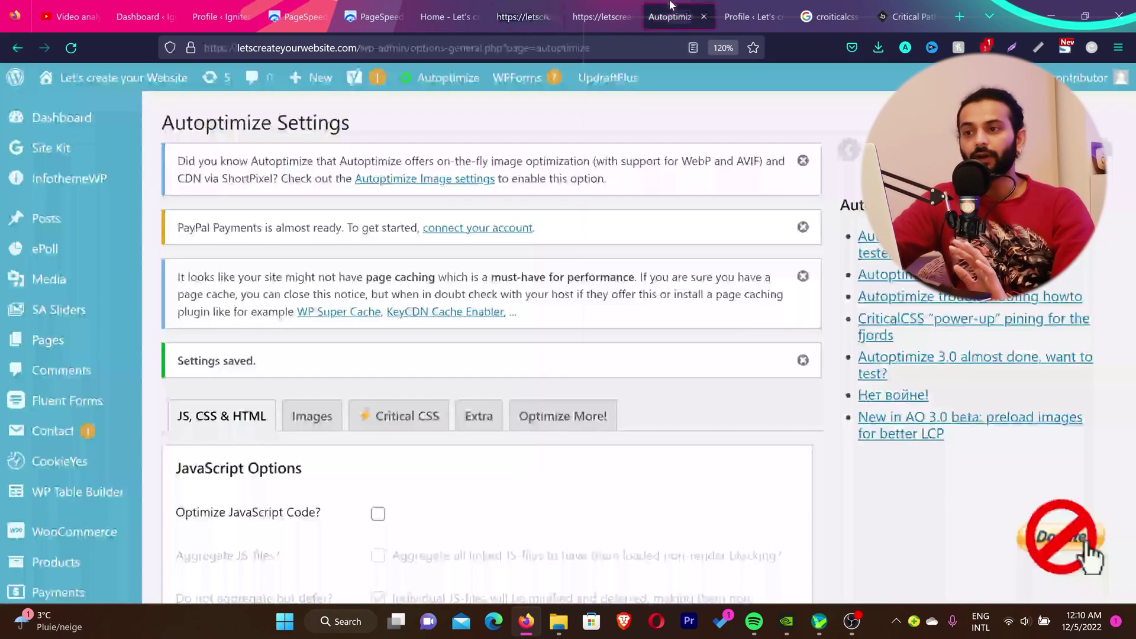
pyautogui.scroll(-5, 426, 317)
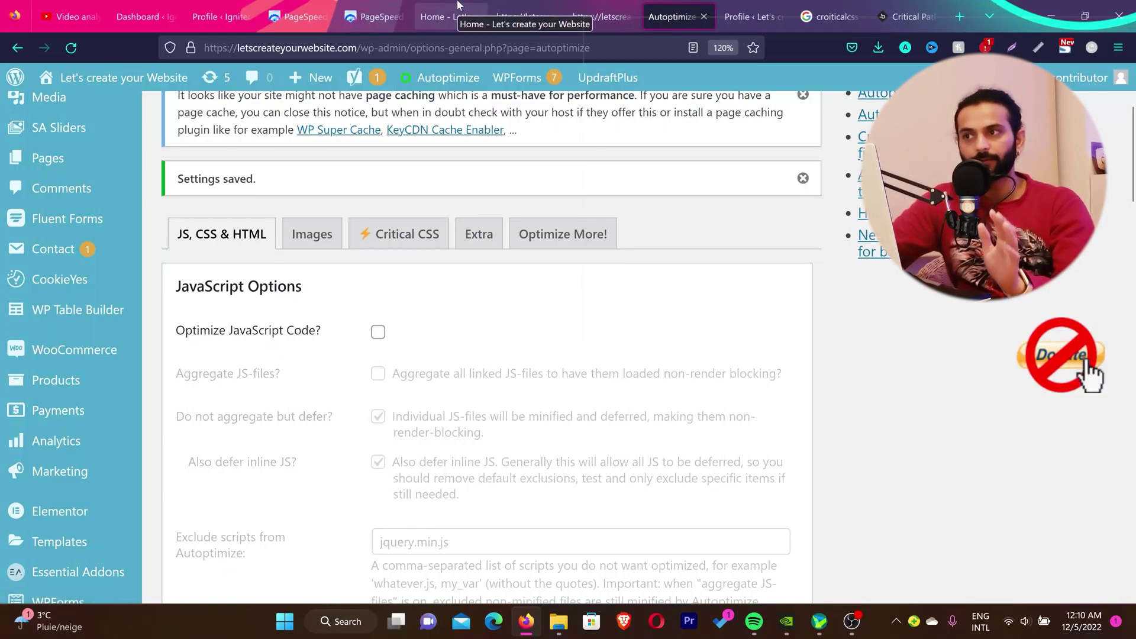
pyautogui.click(521, 17)
pyautogui.moveTo(1007, 319); pyautogui.dragTo(958, 320)
pyautogui.hotkey('ctrl', 'c')
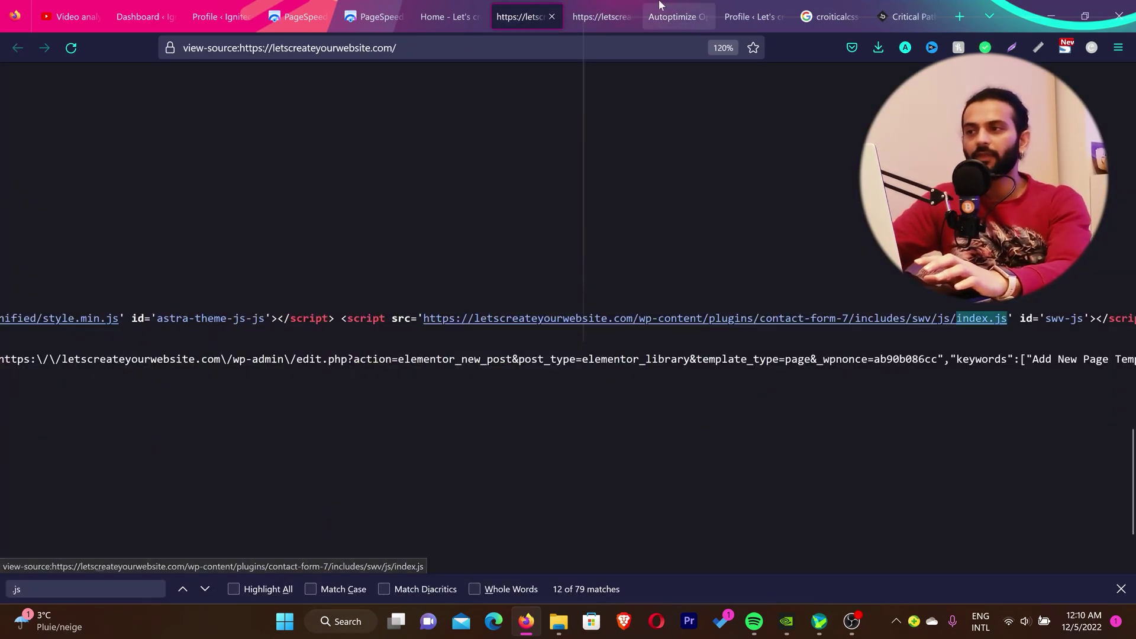
# - Turn JavaScript code optimization back on in Autoptimize and add index.js after jquery.min.js in the comma-separated script exclusions
pyautogui.click(686, 8)
pyautogui.click(377, 331)
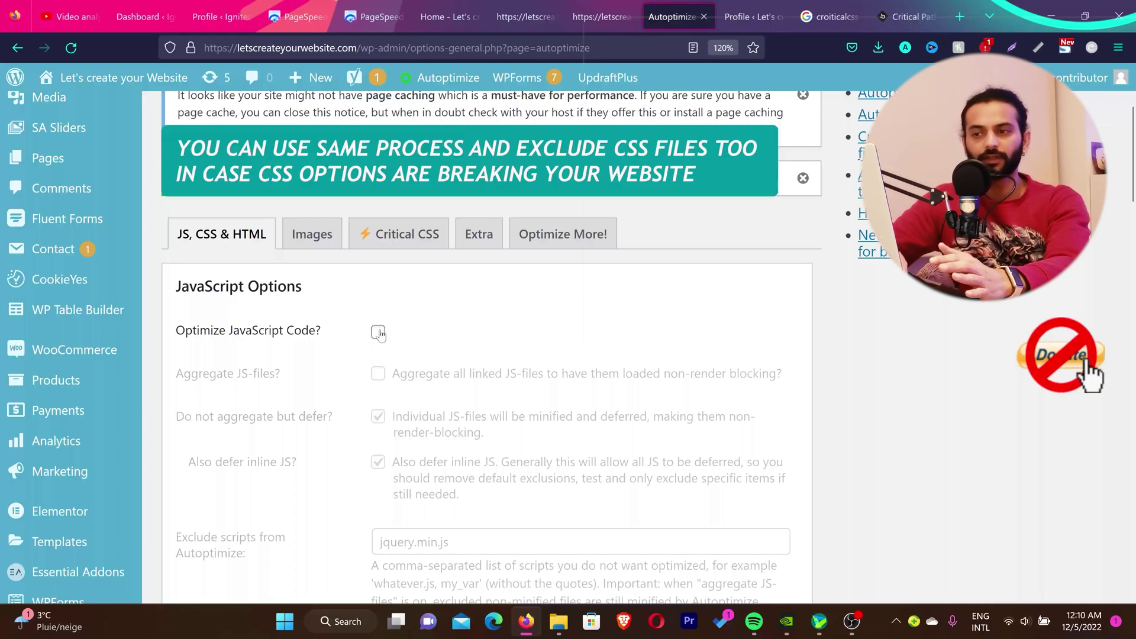
pyautogui.scroll(-3, 379, 333)
pyautogui.click(512, 401)
pyautogui.write(',')
pyautogui.hotkey('ctrl', 'v')
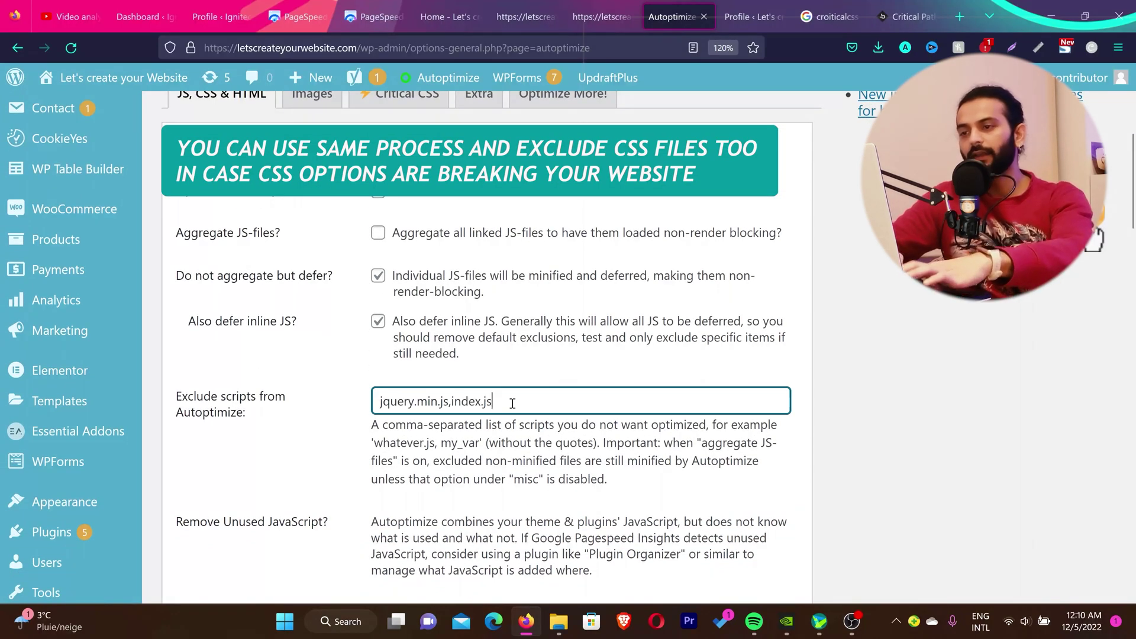
# - Save the Autoptimize changes and empty the cache, and reload the homepage to check its layout with index.js excluded
pyautogui.click(520, 17)
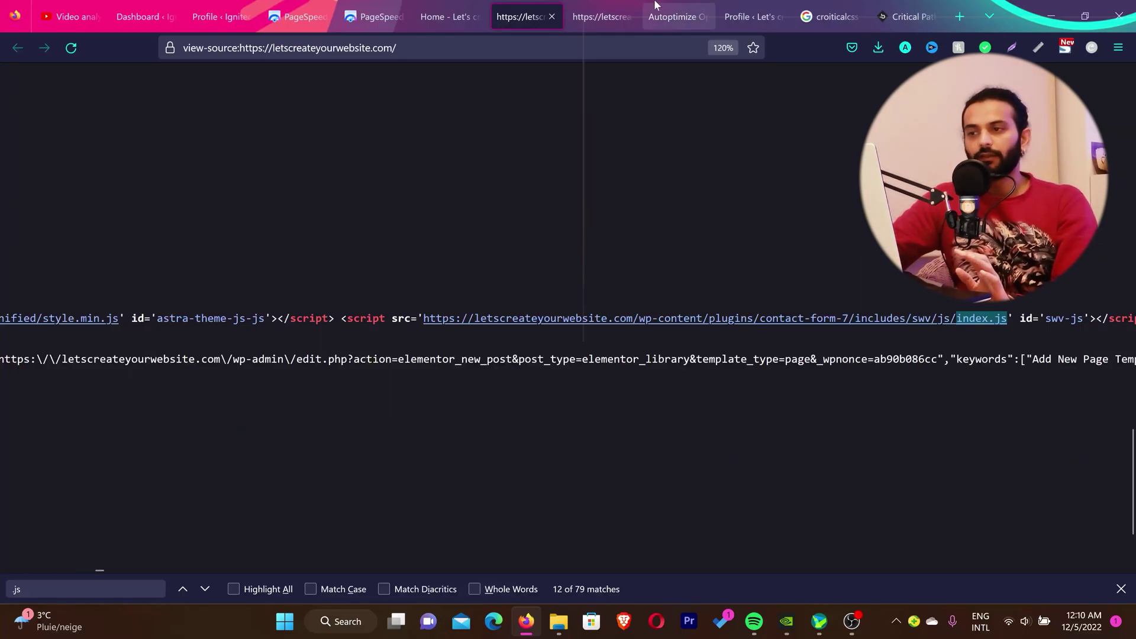
pyautogui.click(674, 17)
pyautogui.scroll(-15, 546, 364)
pyautogui.click(320, 515)
pyautogui.click(450, 16)
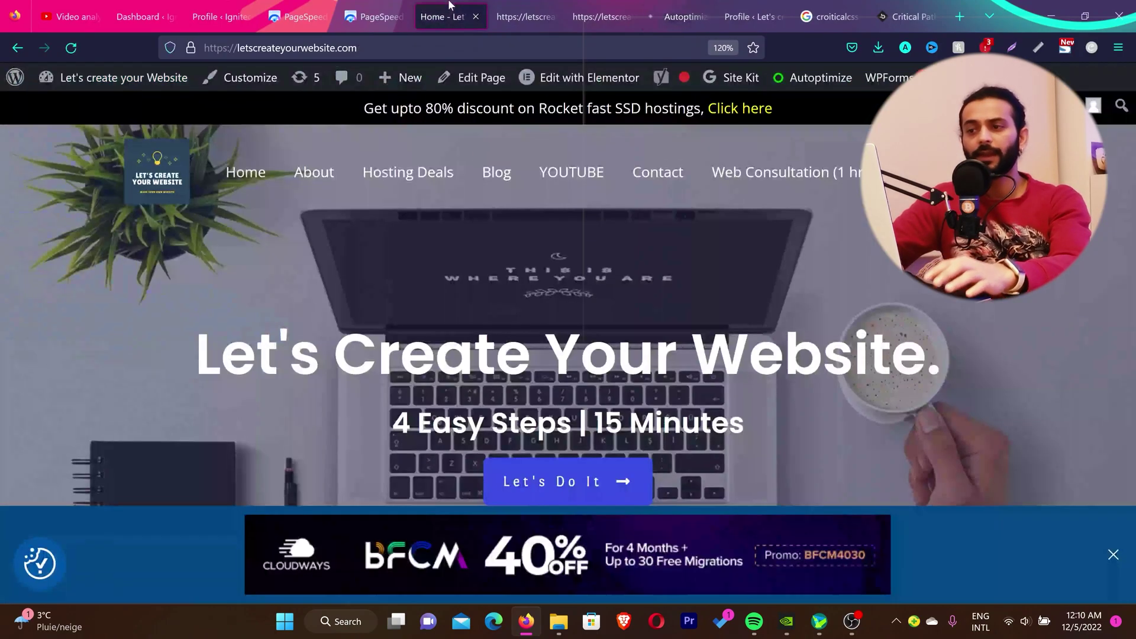
pyautogui.press('F5')
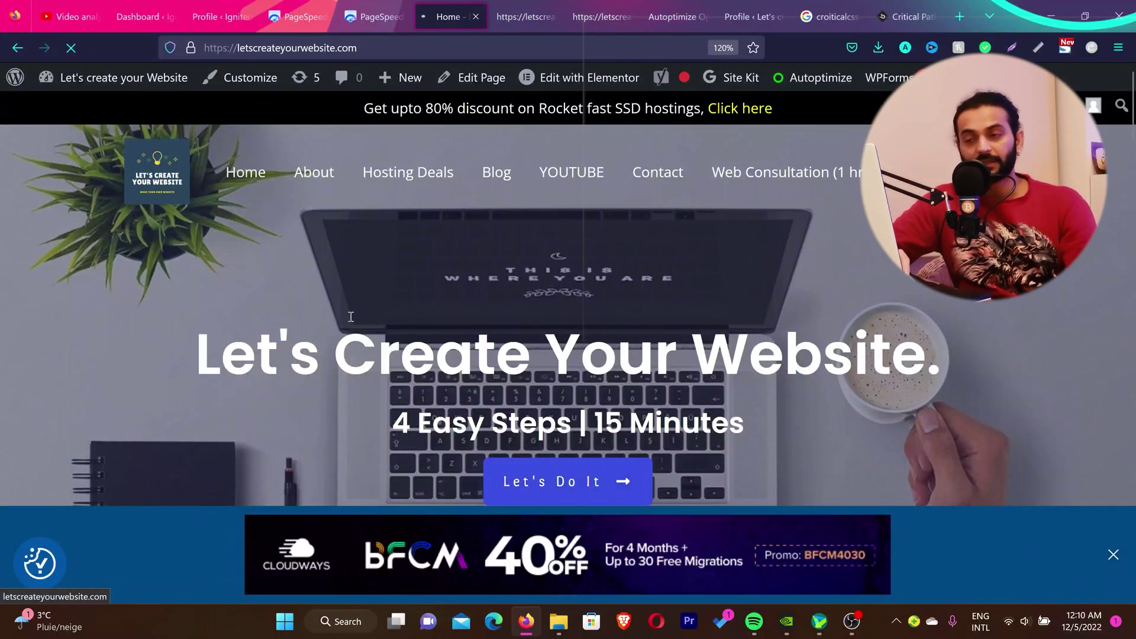
# - Find the next ".js" match in the page source, inspect its Contact Form 7 script URL, and view the homepage again
pyautogui.click(524, 16)
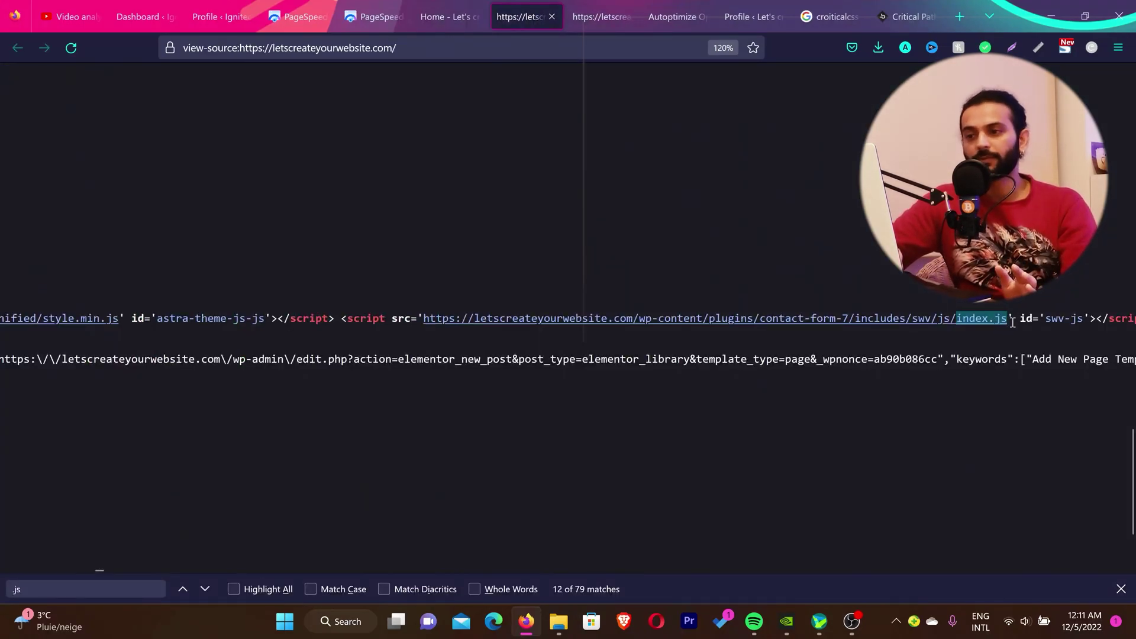
pyautogui.click(205, 589)
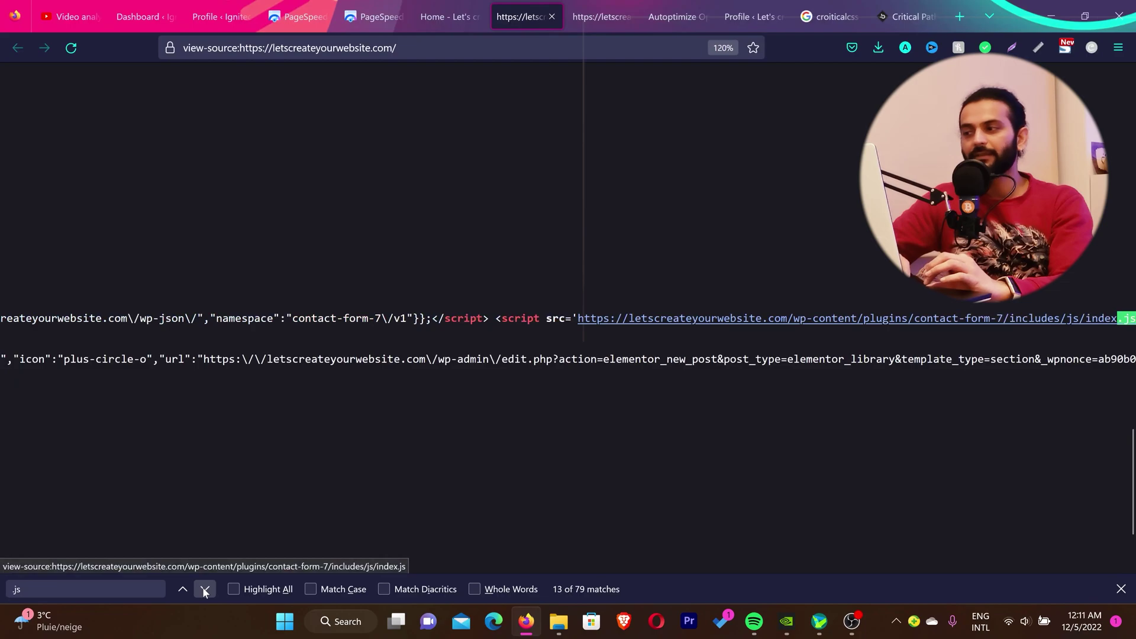
pyautogui.hscroll(2, 613, 498)
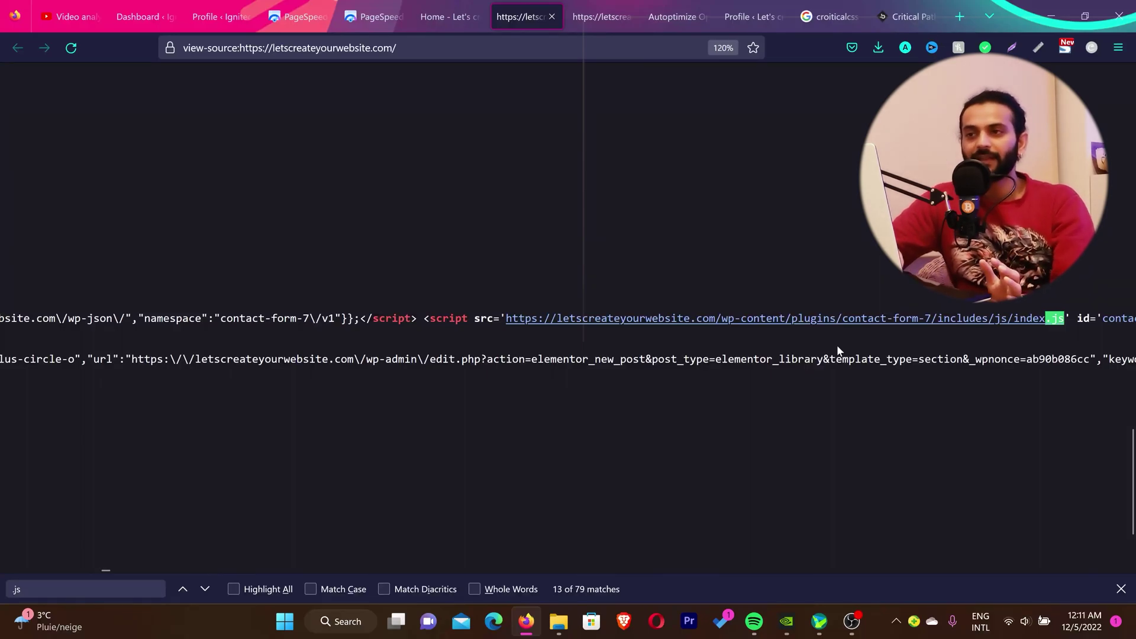
pyautogui.click(454, 12)
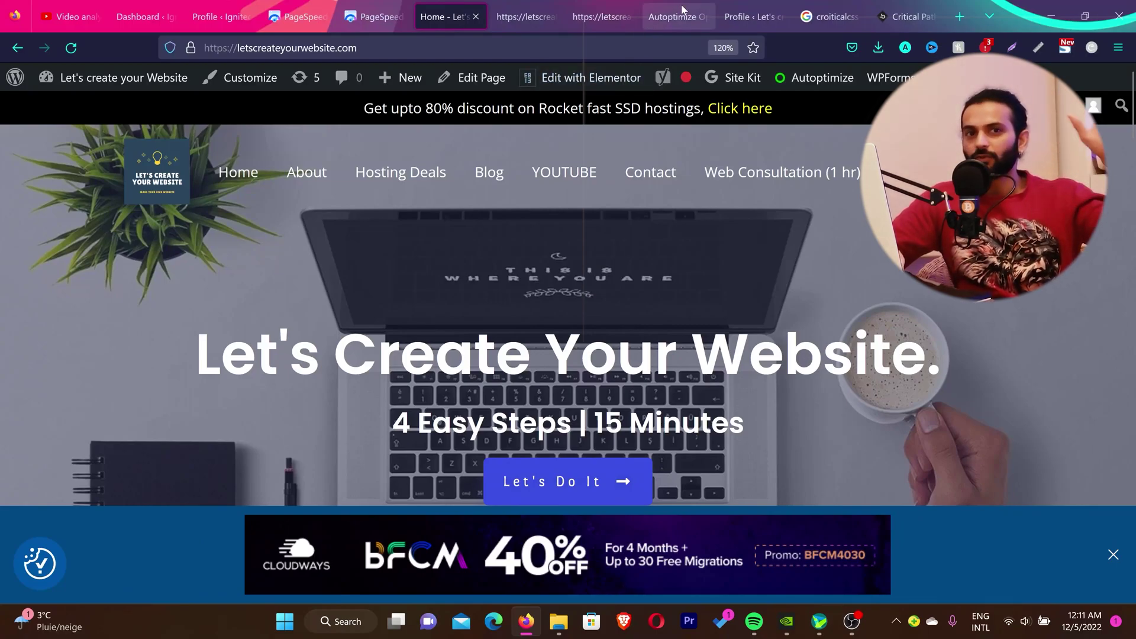
# - Close the duplicate page source tab, copy jquery.blockUI.min.js from the next script URL in the source, and return to the Autoptimize settings
pyautogui.click(618, 17)
pyautogui.click(626, 16)
pyautogui.click(535, 13)
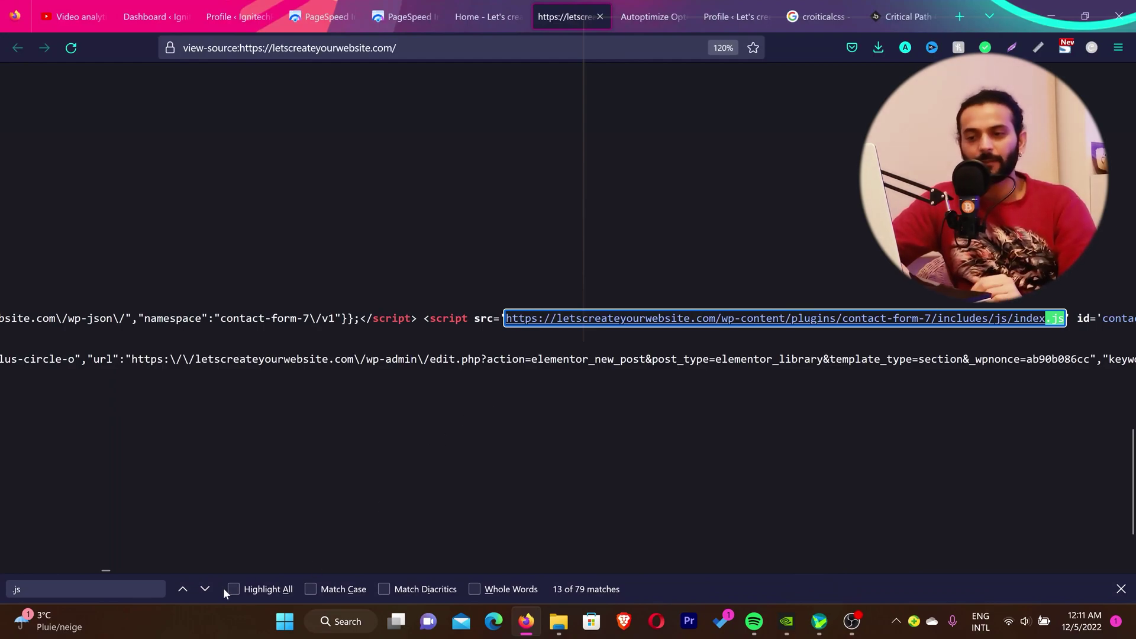
pyautogui.click(204, 589)
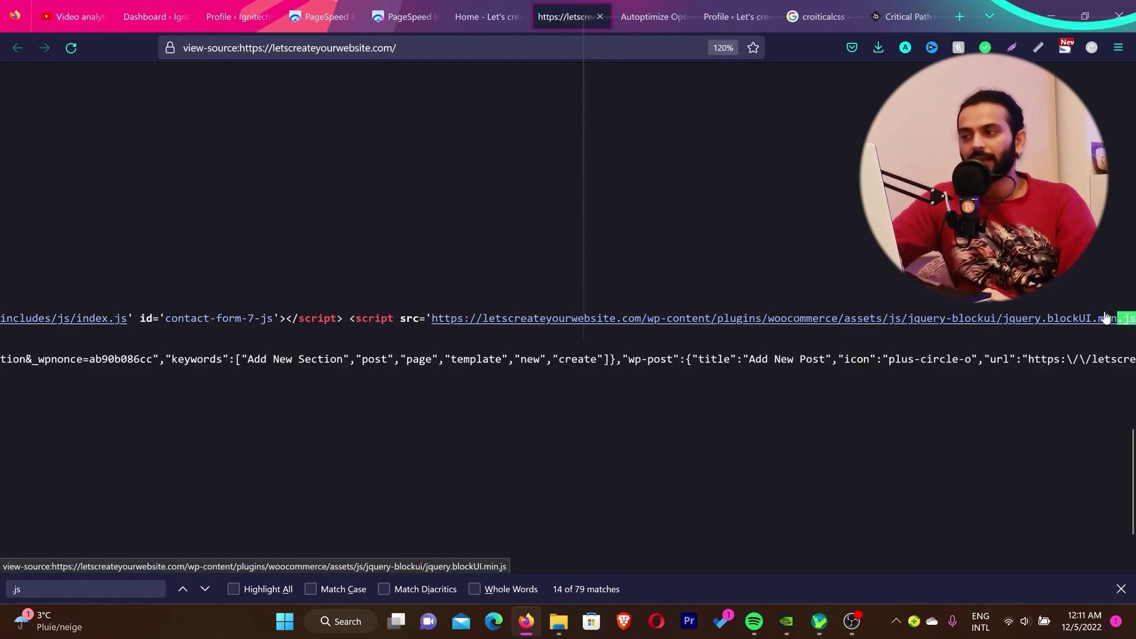
pyautogui.click(1003, 308)
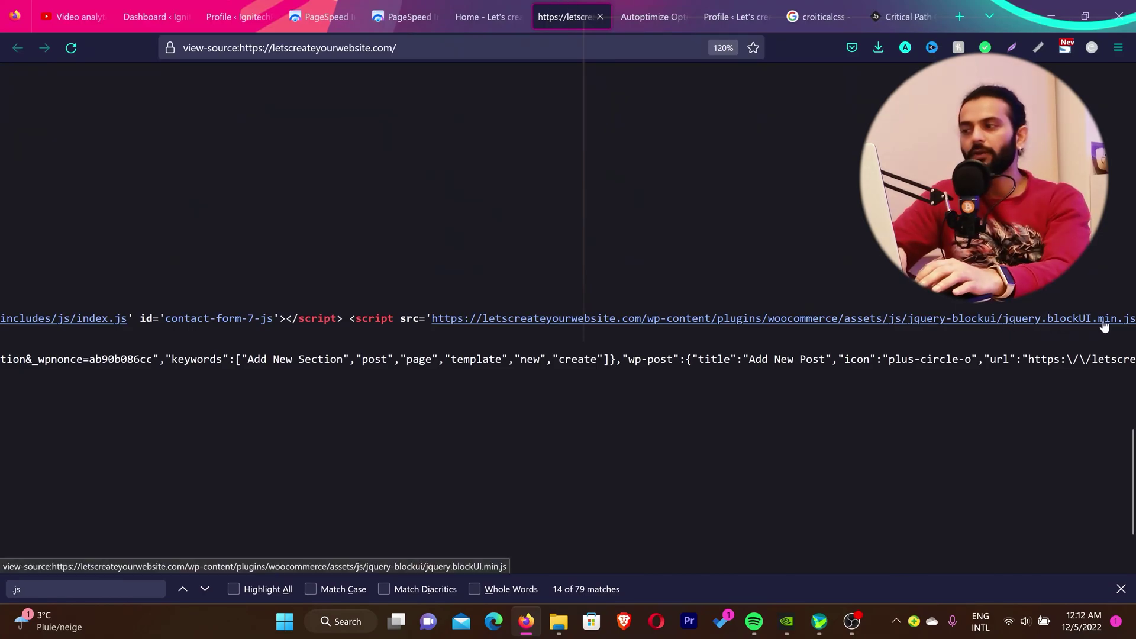
pyautogui.click(648, 7)
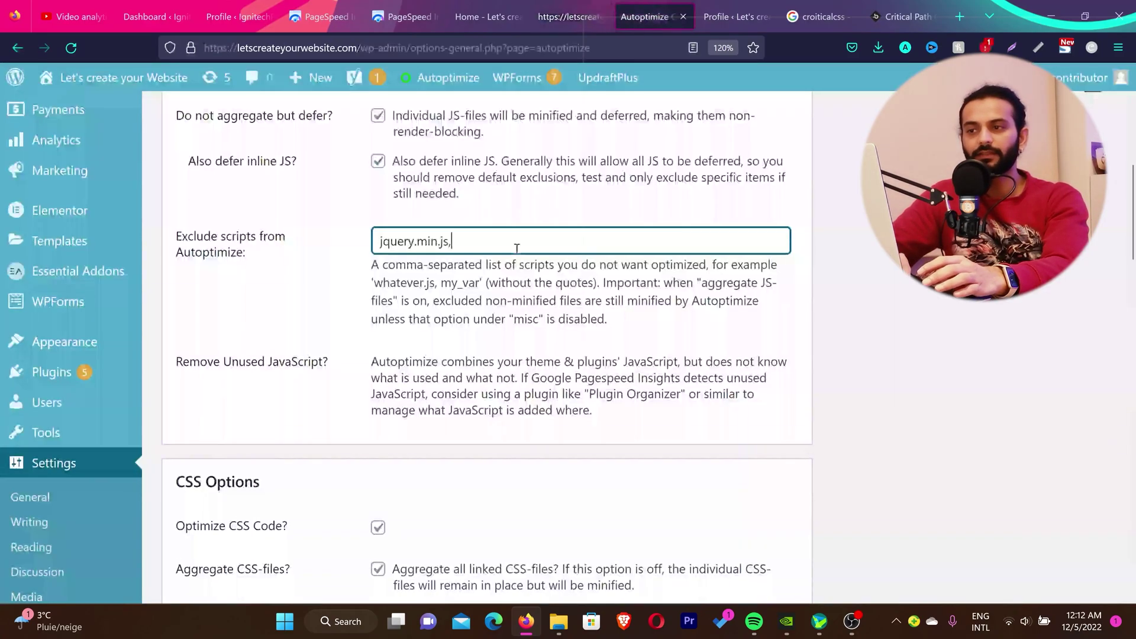